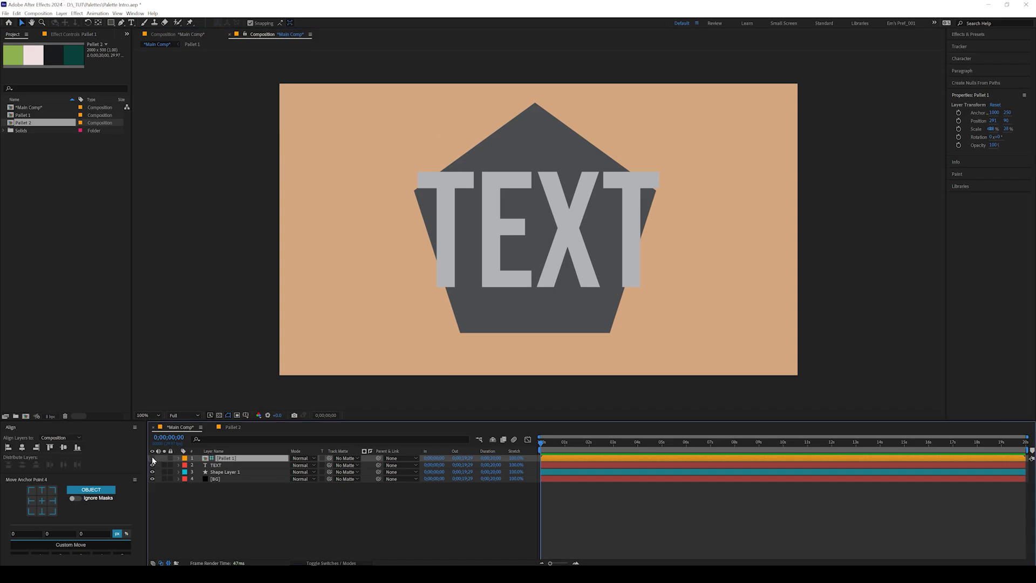
Step: Make the Pallet 1 layer visible and leave a single locked viewer showing the main composition
click(152, 458)
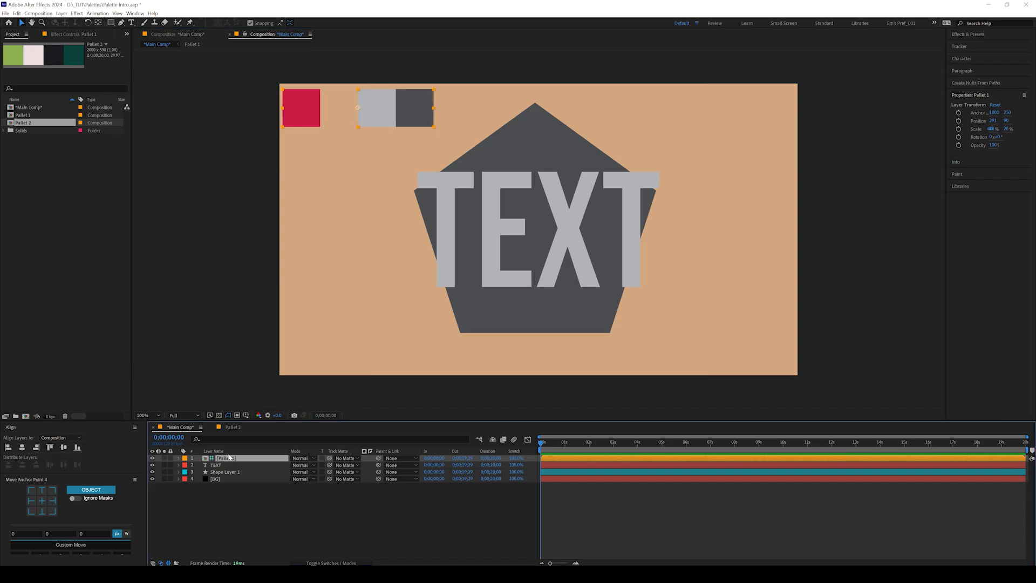
click(230, 34)
click(153, 35)
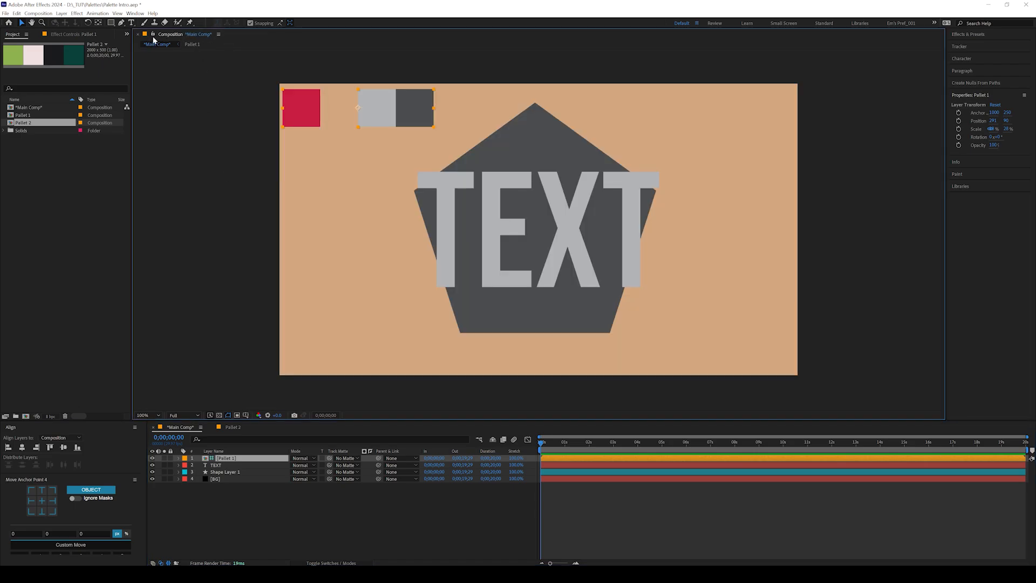
Step: Open the Pallet 1 composition and move its red Color 1 layer to the top of the stack while viewing the main composition
double_click(228, 458)
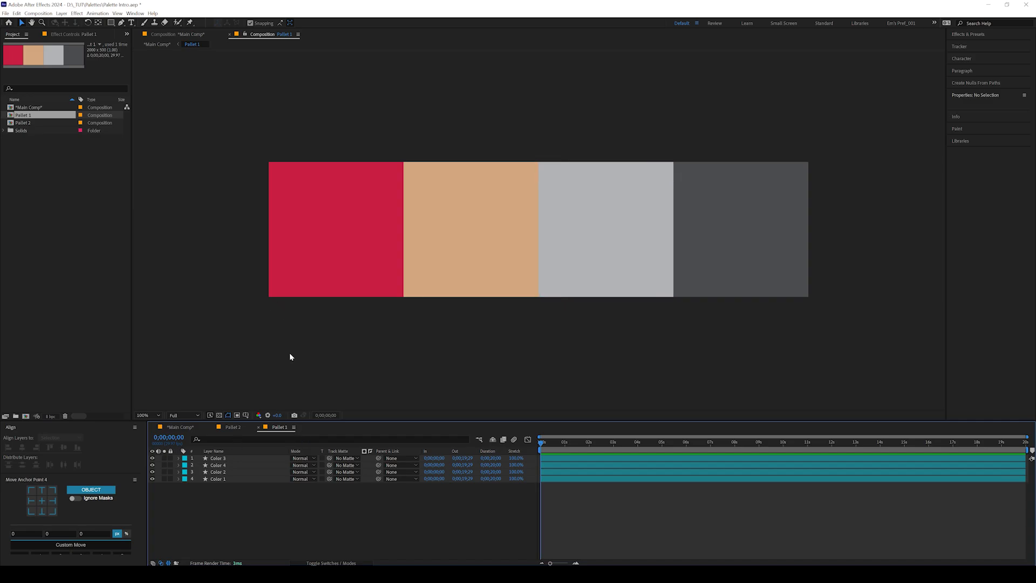
click(187, 34)
mouse_move(223, 465)
mouse_down()
mouse_move(223, 481)
mouse_move(220, 461)
mouse_up()
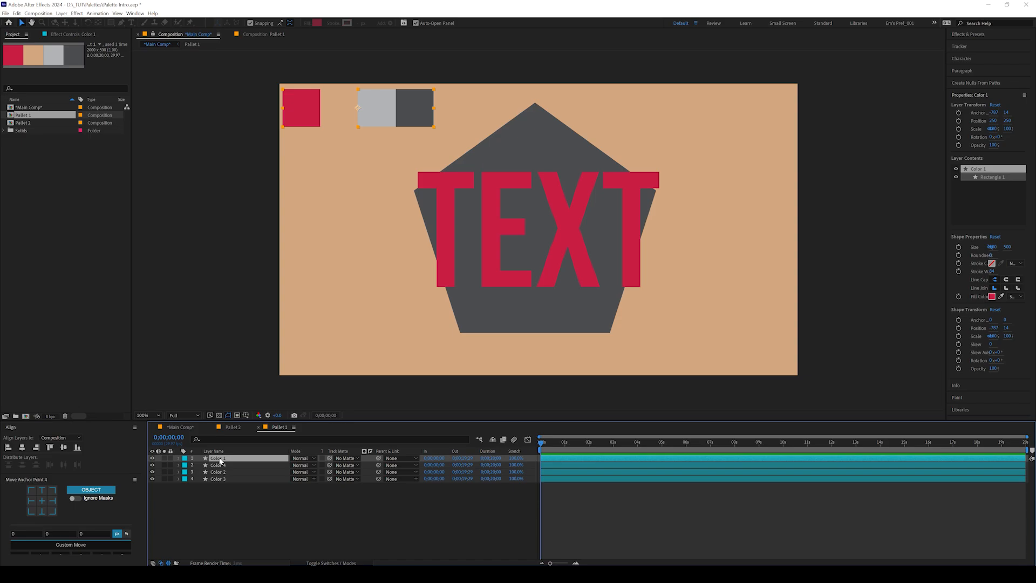
Step: Replace the Pallet 1 layer in the main composition with Pallet 2 and reorder the colour layers inside Pallet 2
click(180, 427)
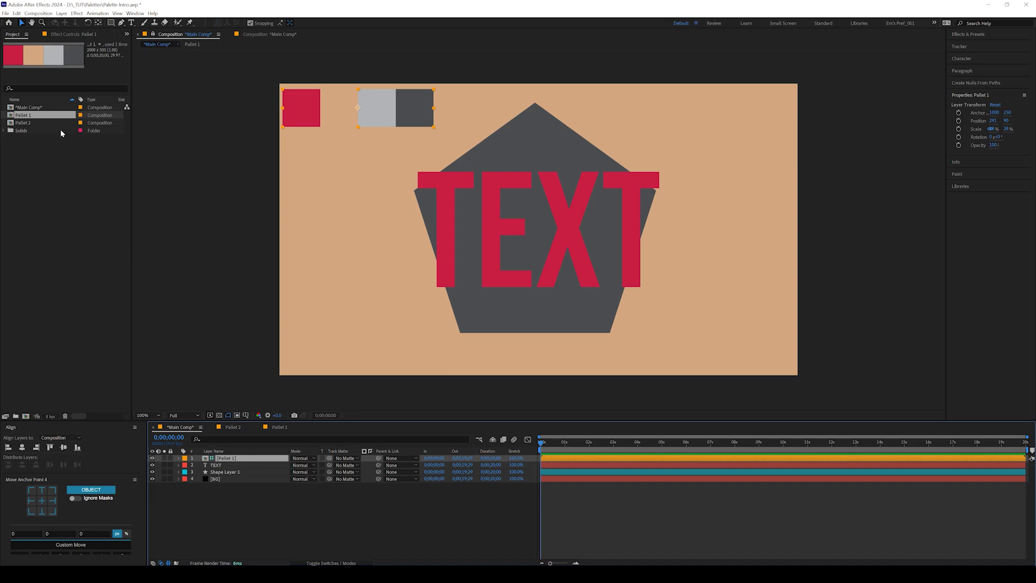
drag(23, 123, 244, 462)
double_click(246, 460)
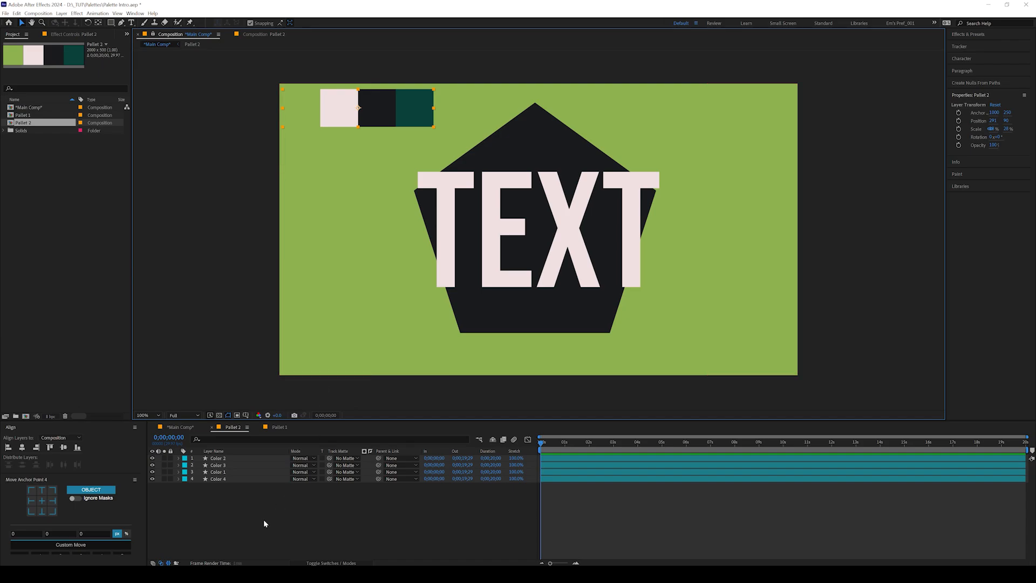
mouse_move(225, 472)
mouse_down()
mouse_move(229, 456)
mouse_move(226, 488)
mouse_up()
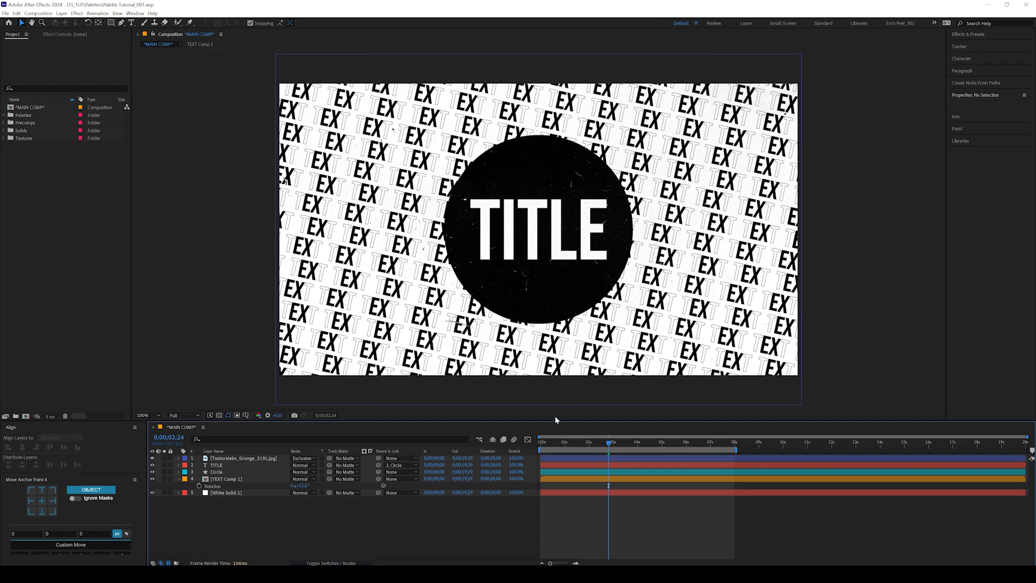
Step: Preview the MAIN COMP animation from the first frame
drag(565, 444, 530, 445)
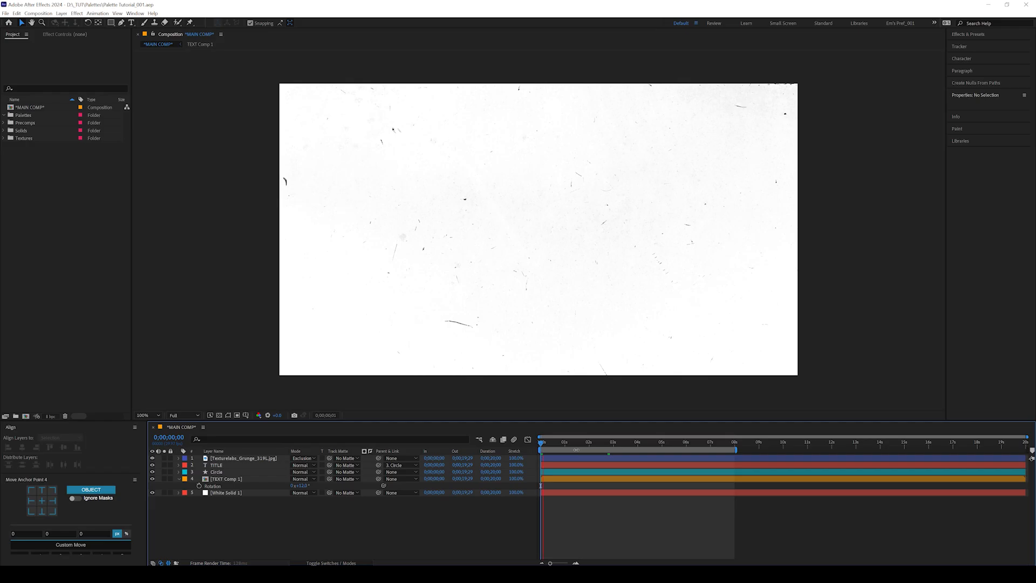
key(space)
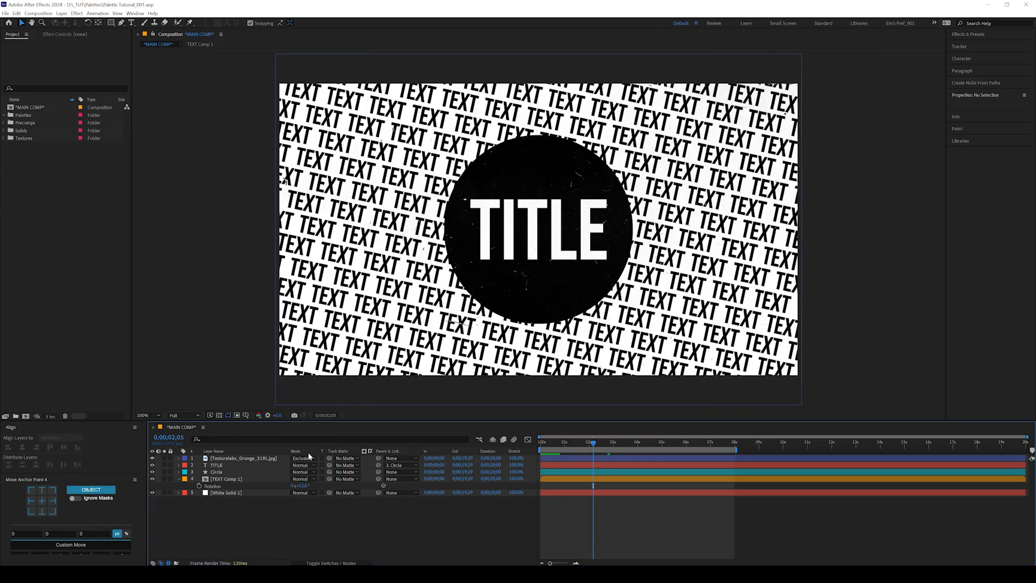
Step: Apply a Fill effect to the TITLE layer and set its colour to light blue-violet
click(221, 472)
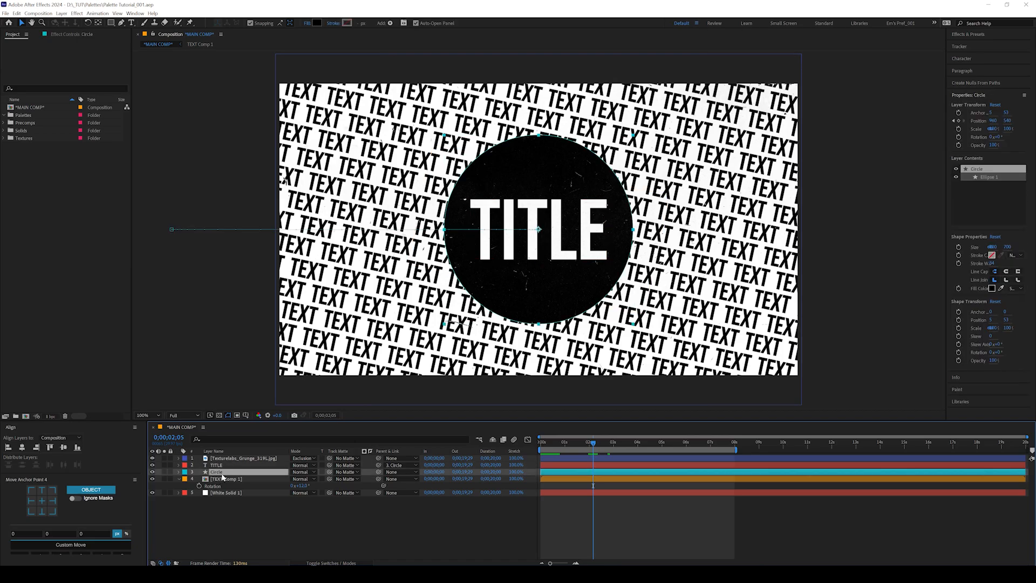
click(973, 32)
drag(980, 102, 231, 465)
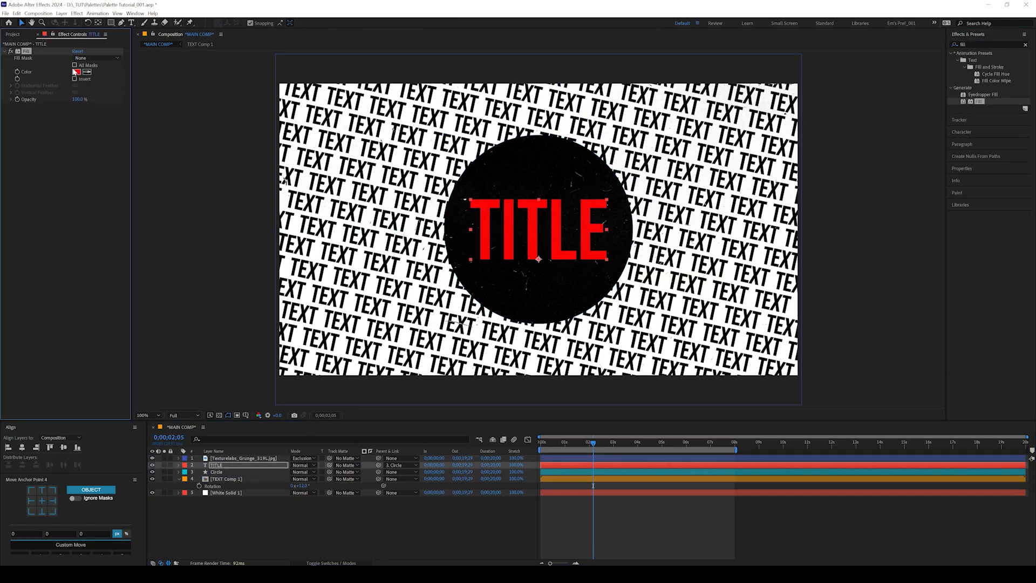
click(77, 72)
drag(637, 265, 620, 252)
click(731, 285)
click(671, 253)
click(805, 253)
Step: Copy the TITLE layer's Fill effect onto the Circle layer and change its colour to deep blue
click(27, 51)
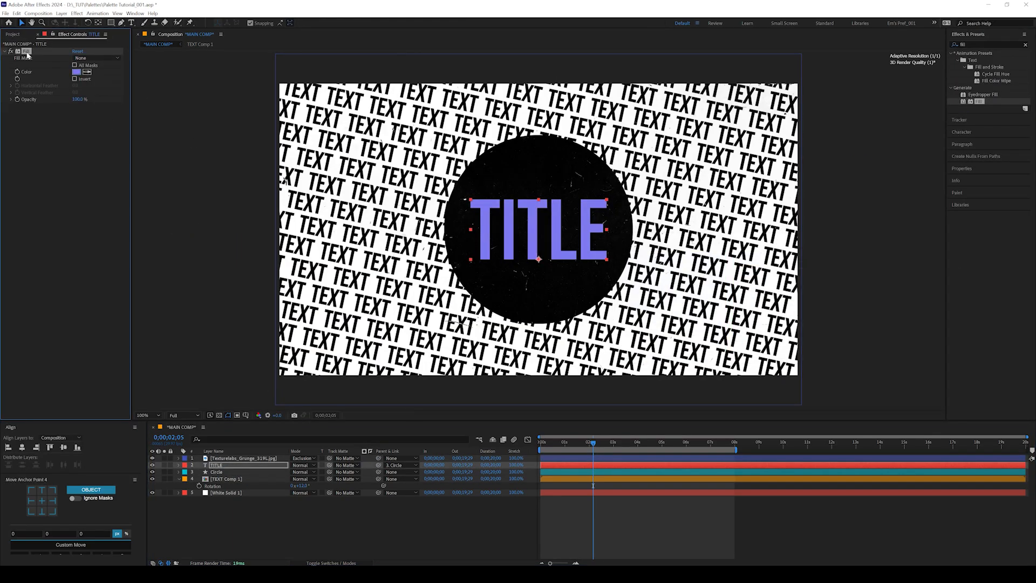
key(ctrl+c)
click(217, 472)
key(ctrl+v)
click(77, 72)
click(701, 276)
click(795, 252)
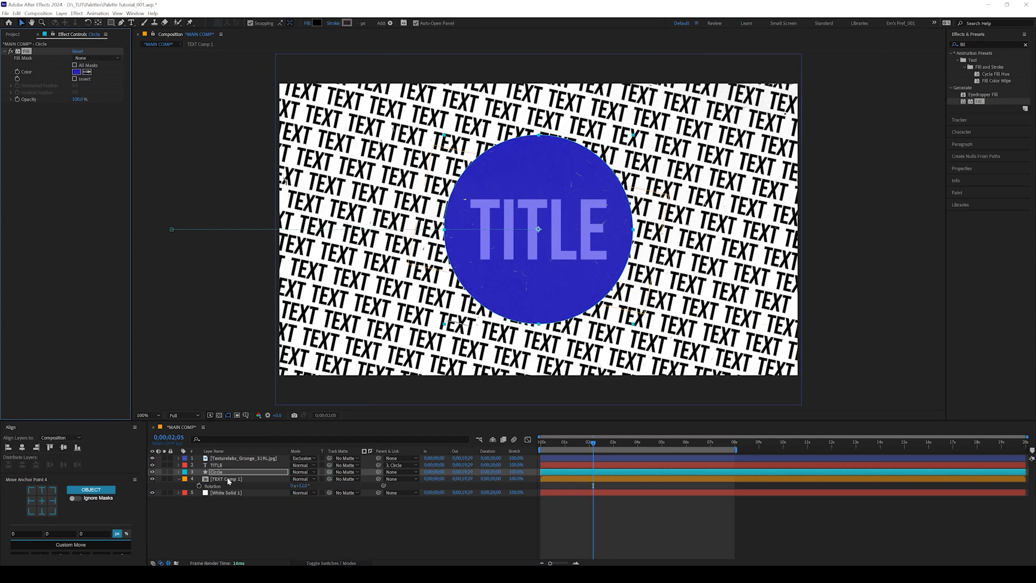
Step: Paste the Fill effect onto the TEXT Comp 1 layer and change its colour to olive yellow
click(227, 478)
key(ctrl+v)
click(76, 150)
click(731, 335)
click(795, 252)
Step: Copy the Fill effect onto the White Solid 1 background and change its colour to dark reddish brown
key(ctrl+c)
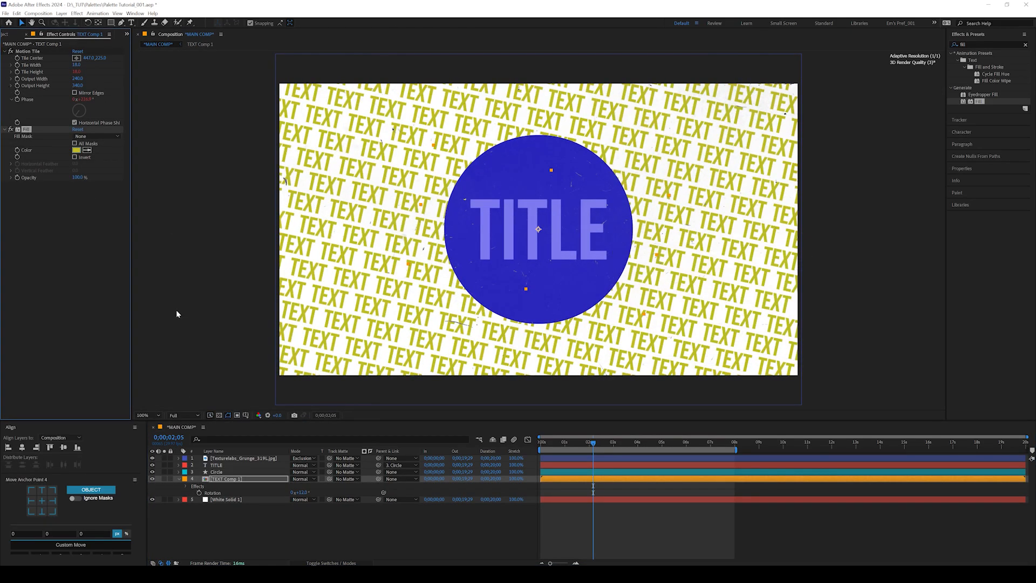
click(227, 499)
key(ctrl+v)
click(76, 72)
drag(732, 339, 732, 348)
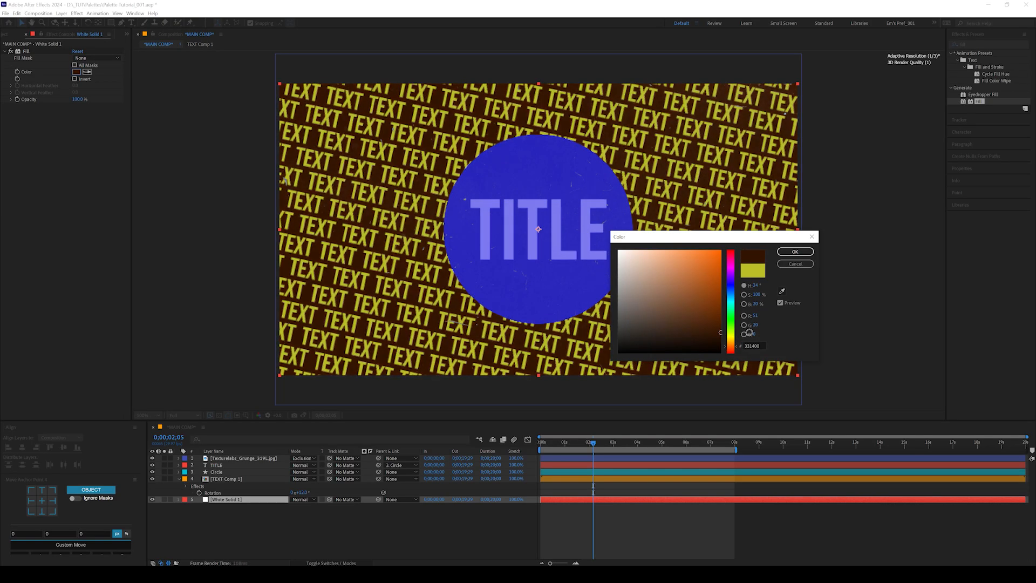
click(795, 252)
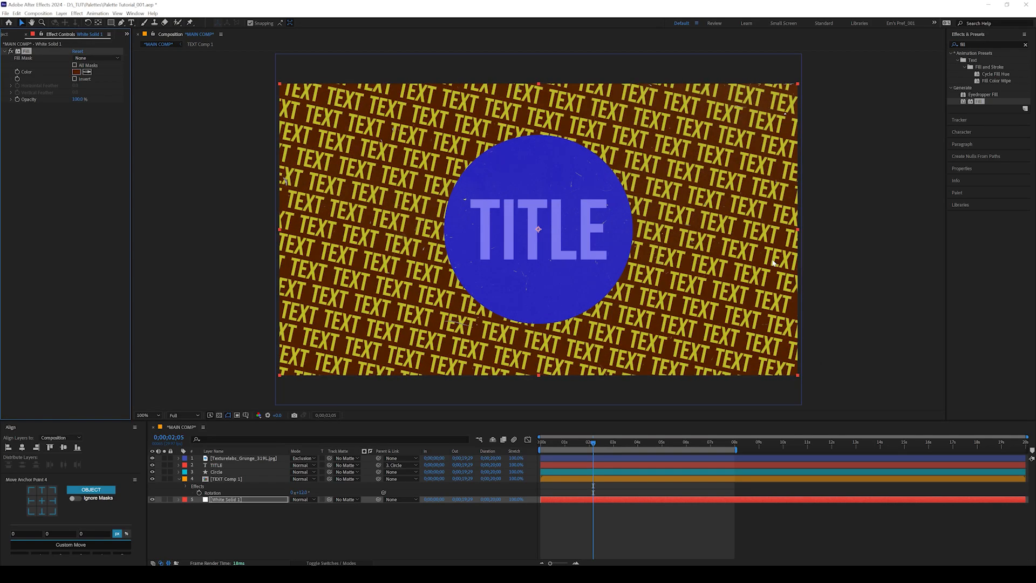
Step: Create a new composition named Palette 1 with a width of 2000 px and a height of 500 px
click(7, 35)
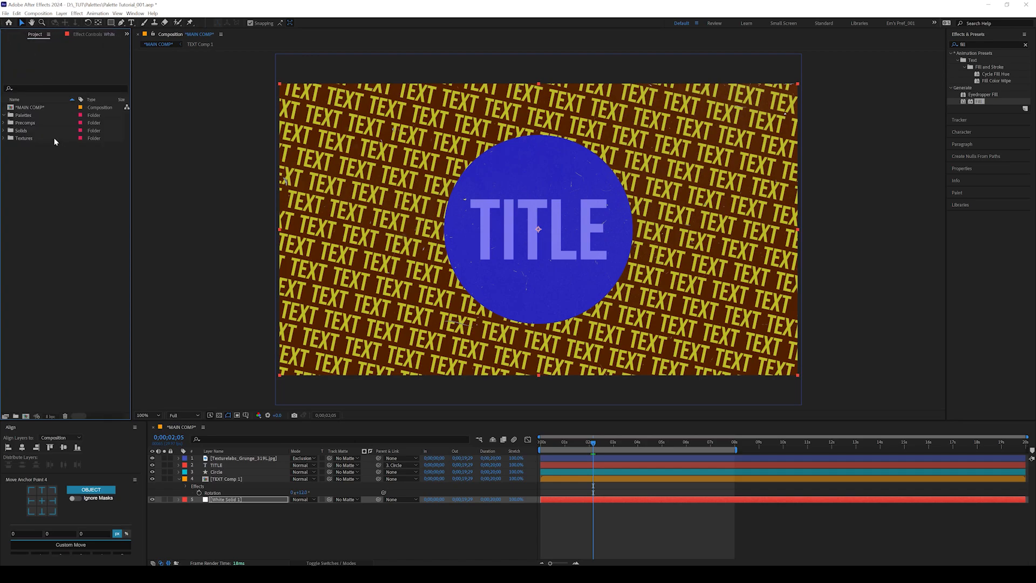
click(26, 416)
drag(833, 181, 570, 162)
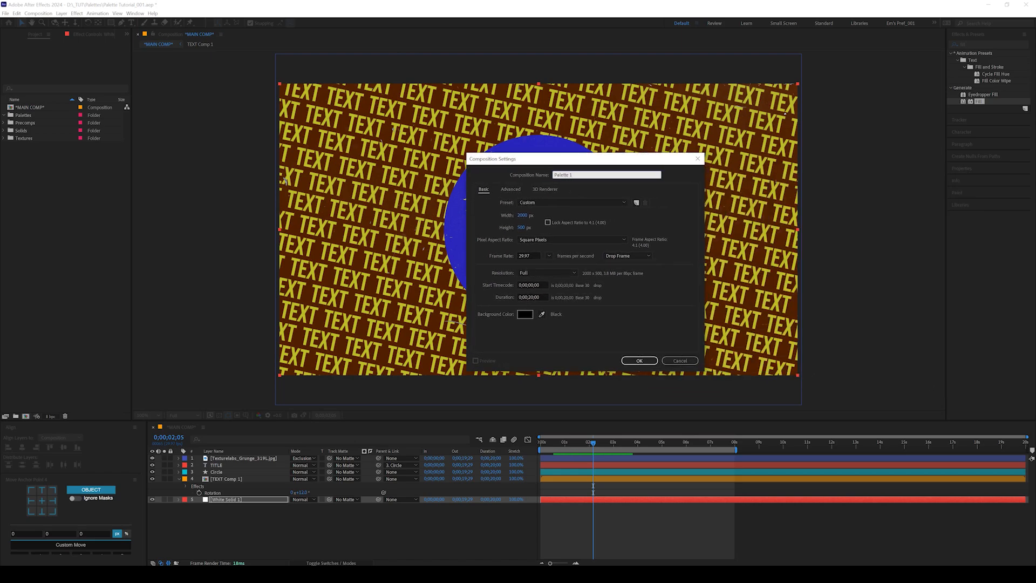
click(522, 228)
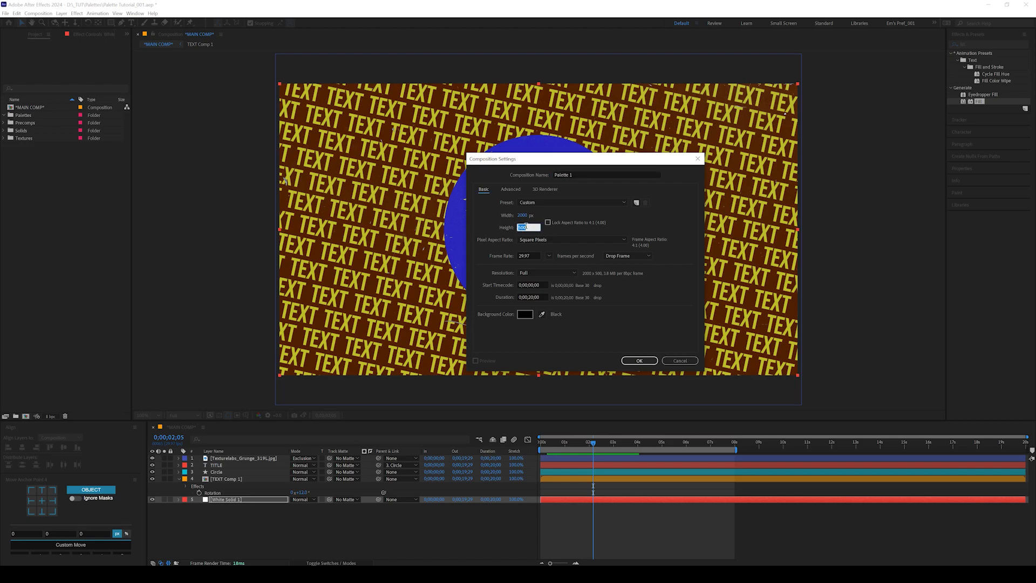
click(523, 215)
text(500)
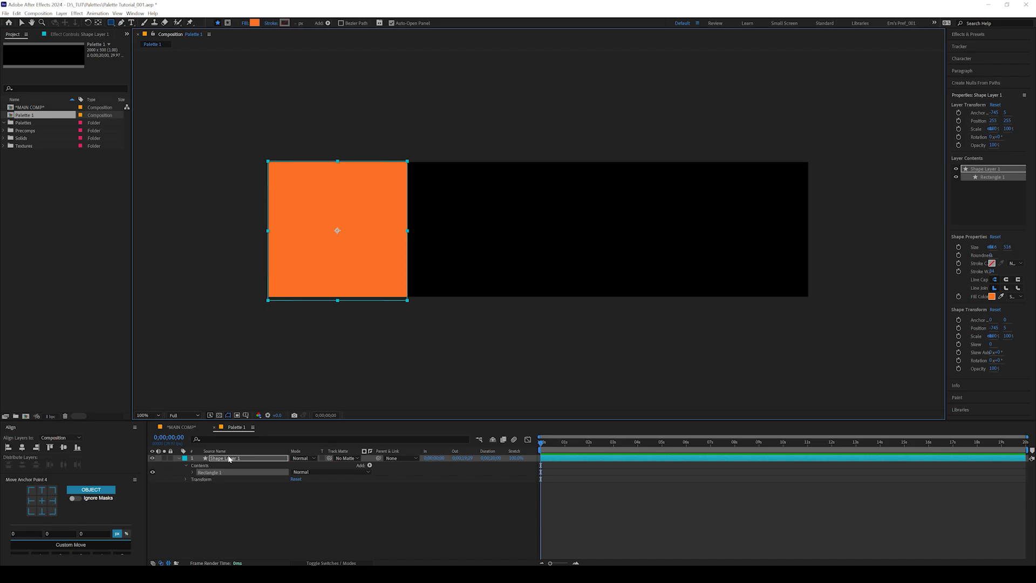
Step: Set the orange rectangle's path size to 500 by 500 px
click(192, 472)
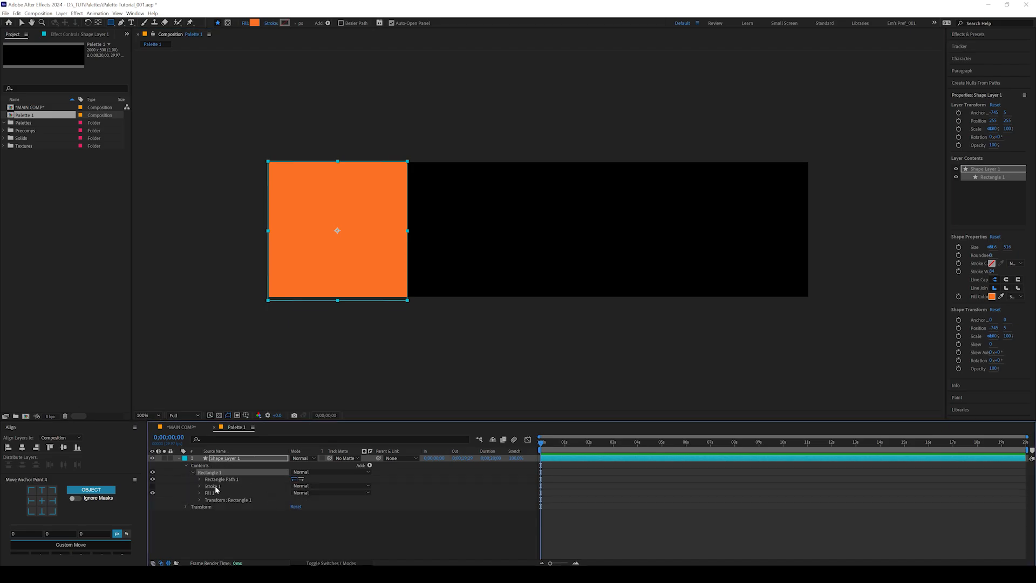
click(200, 480)
click(303, 485)
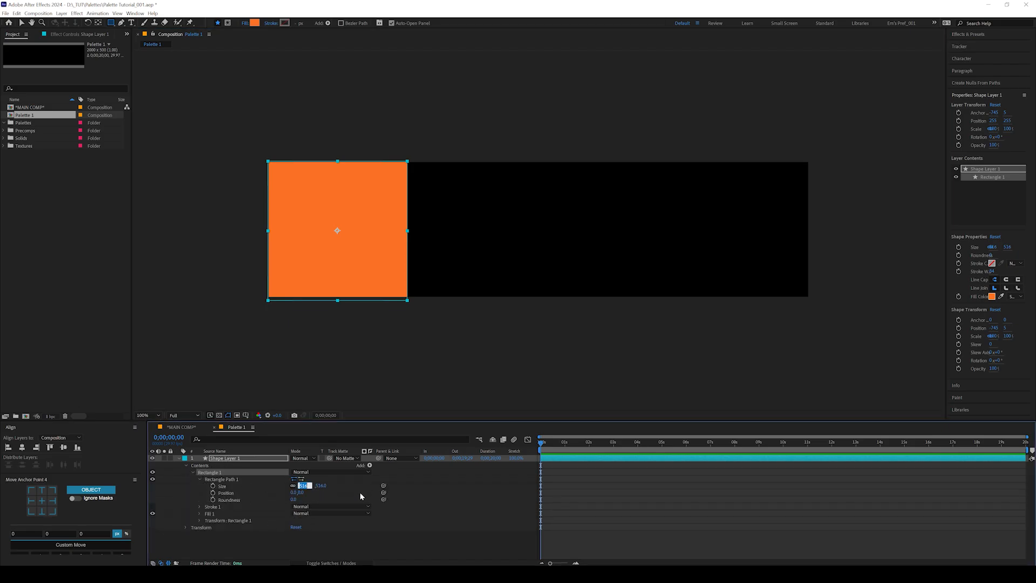
text(500)
key(Return)
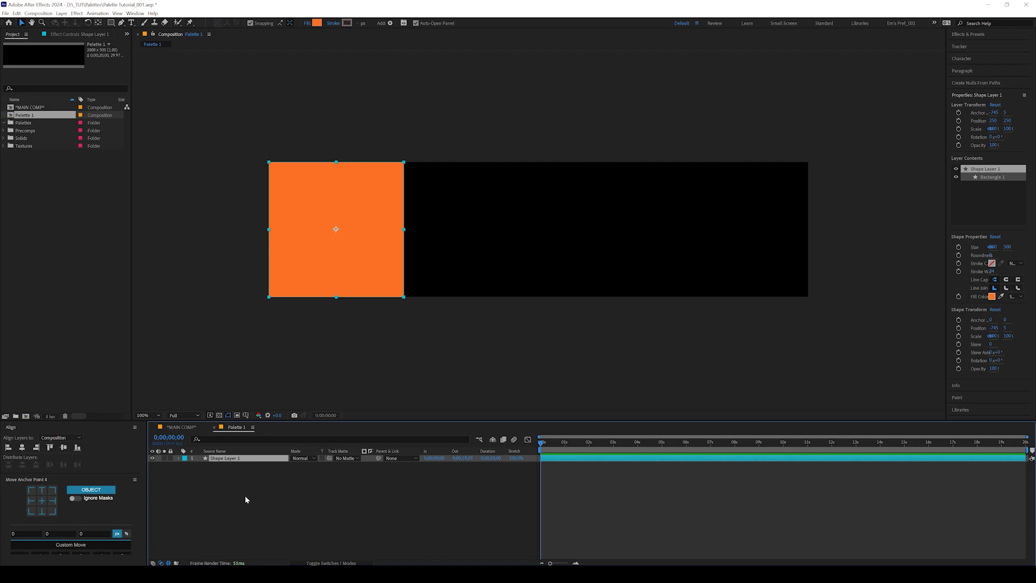
Step: Duplicate the orange square three times and place the copies edge to edge to fill the Palette 1 composition
key(ctrl+d)
key(ctrl+d)
key(ctrl+d)
click(241, 472)
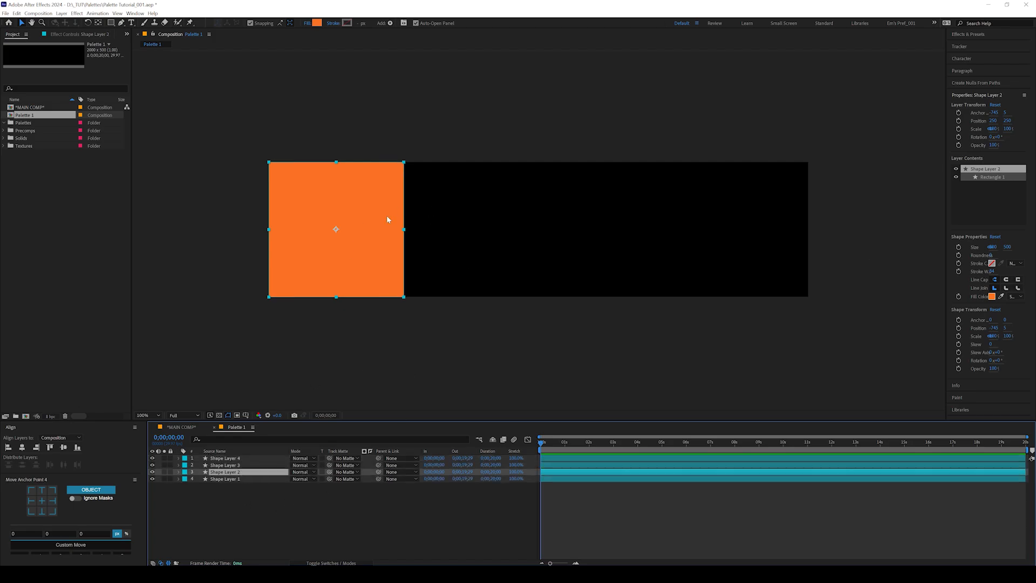
drag(387, 220, 488, 247)
key(ctrl+Up)
drag(338, 228, 647, 252)
click(36, 448)
click(621, 274)
click(486, 259)
click(450, 534)
click(740, 213)
click(389, 516)
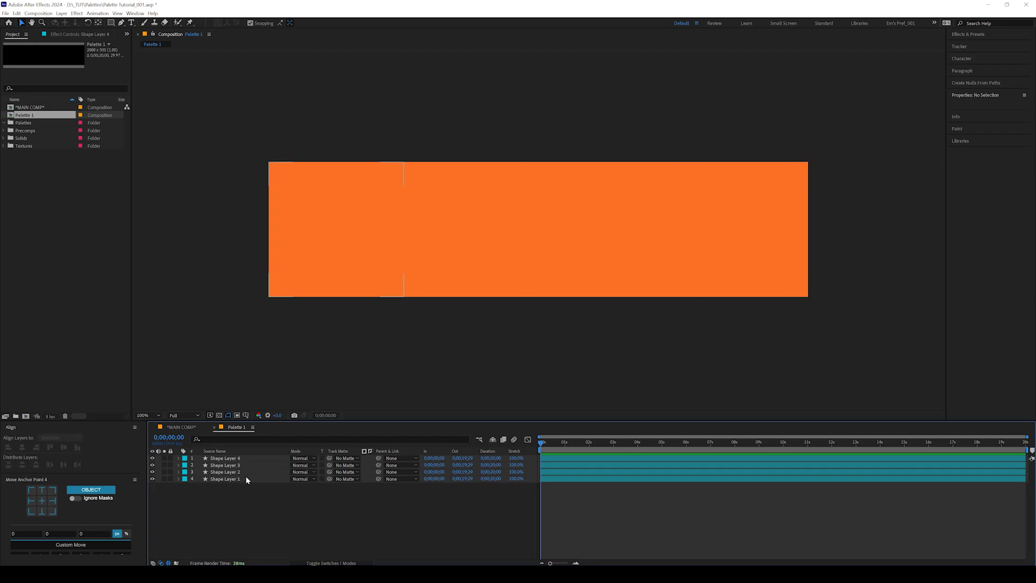
Step: Rename the blue square's layer Blue and the yellow square's layer Yellow
click(791, 245)
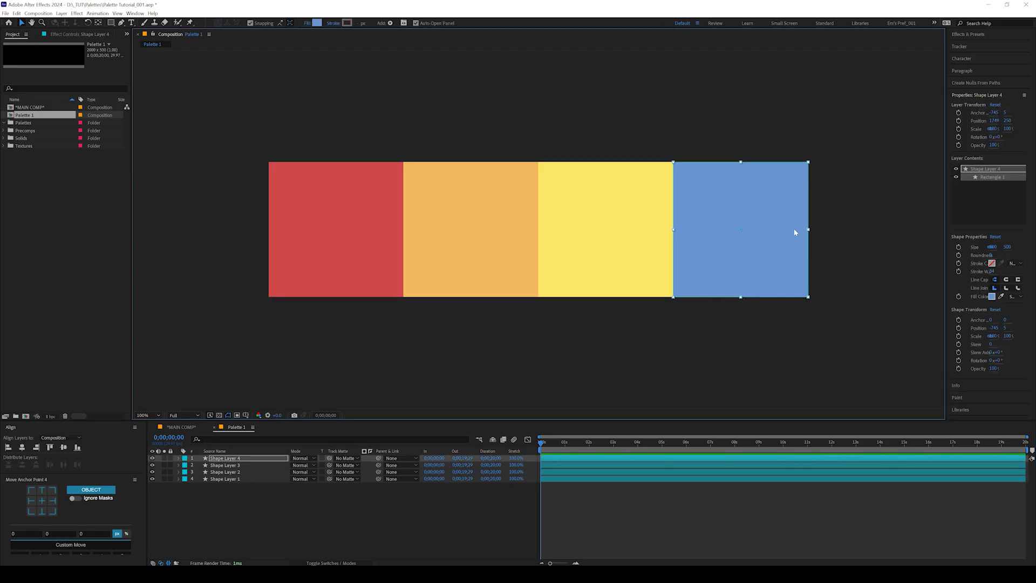
click(249, 459)
key(Return)
text(Blue)
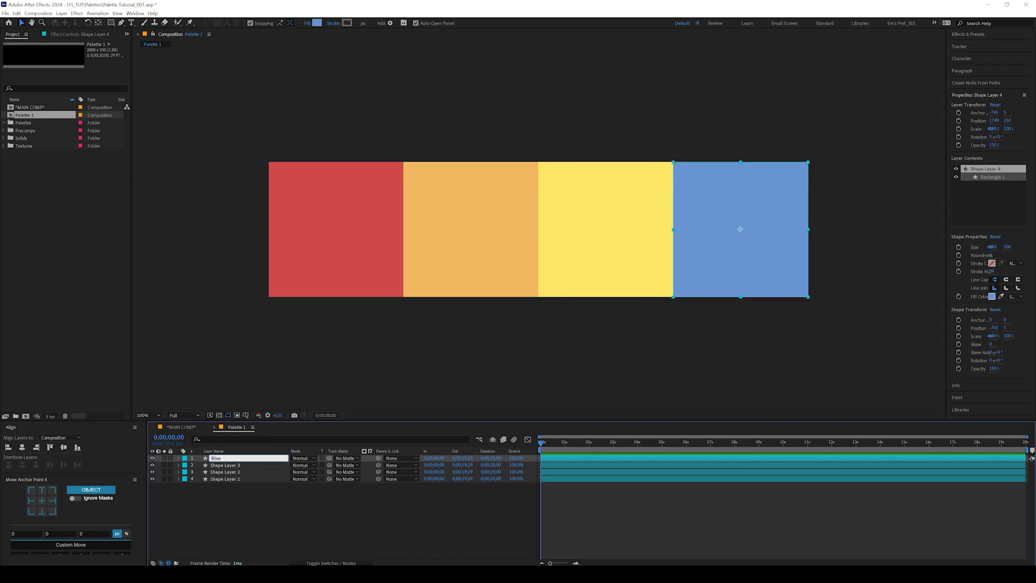
key(Return)
click(248, 465)
key(Return)
text(Yellow)
key(Return)
Step: Rename the orange square's layer Orange and the red square's layer Red
click(240, 472)
key(Return)
text(Orange)
key(Return)
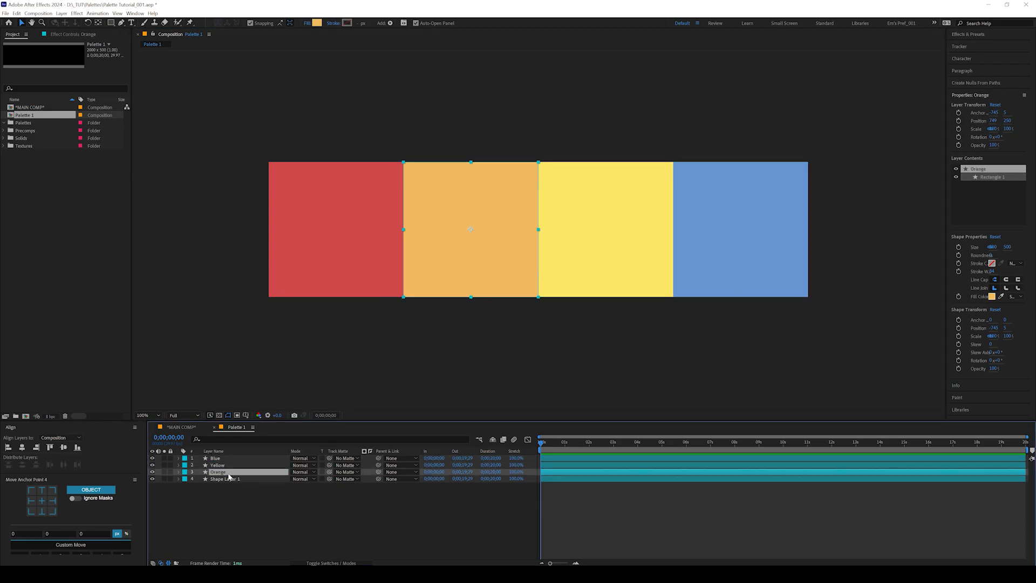
click(227, 479)
key(Return)
text(Red)
key(Return)
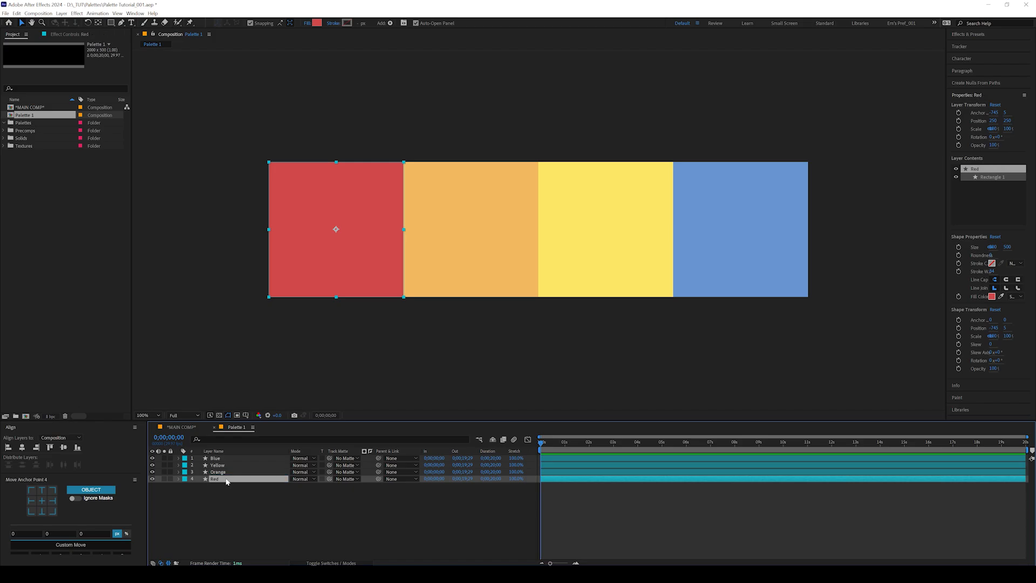
Step: Move the Palette 1 composition into the Palettes folder of the project
click(46, 117)
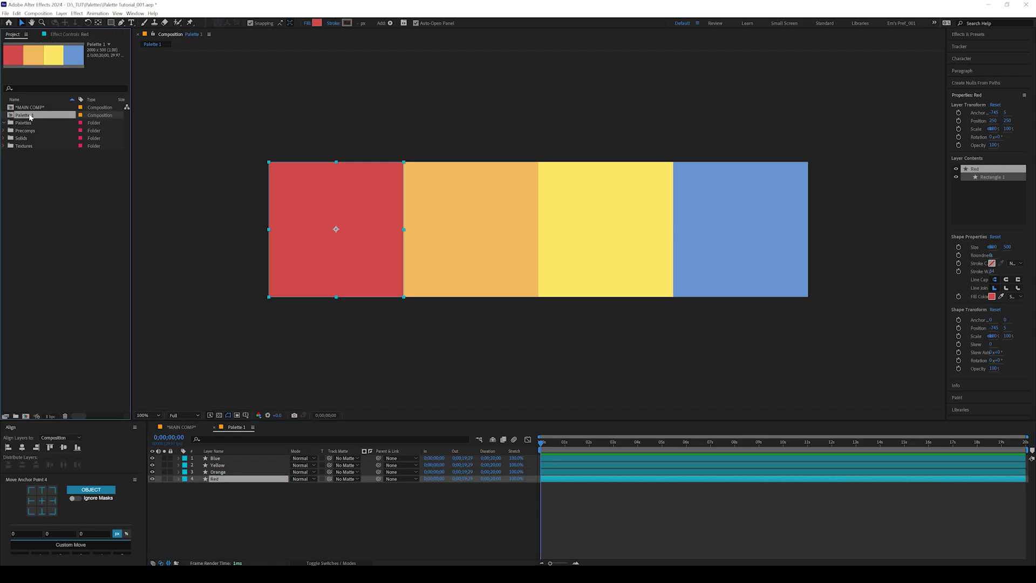
drag(25, 115, 34, 123)
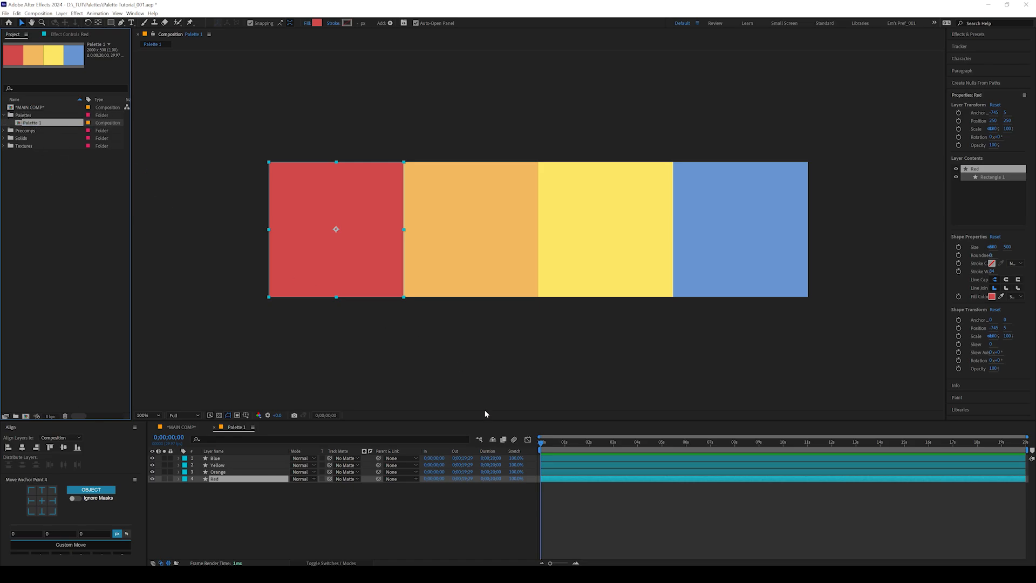
Step: Add the Palette 1 composition as the top layer of MAIN COMP and scale it down to about 16%
click(182, 428)
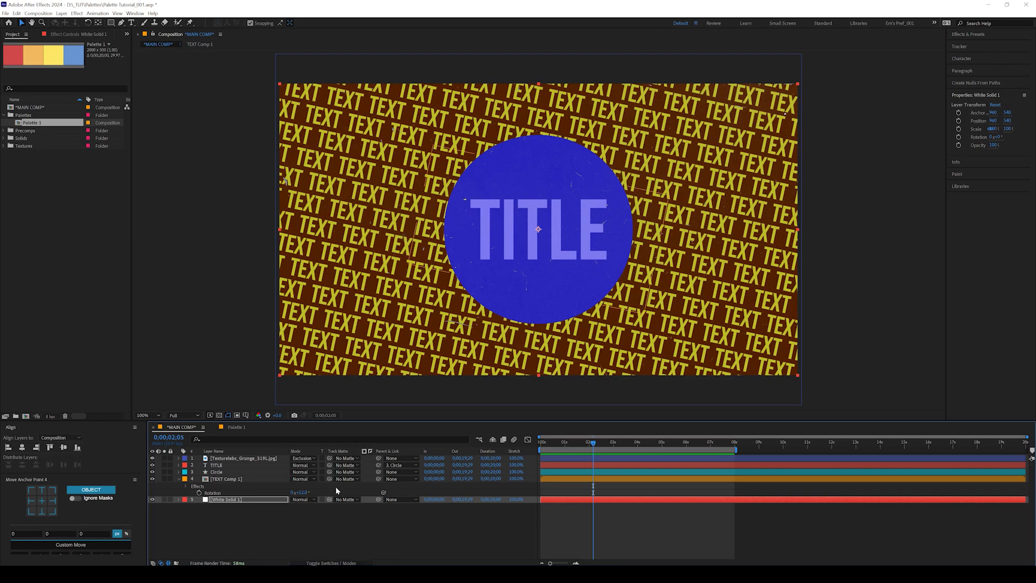
drag(32, 123, 249, 462)
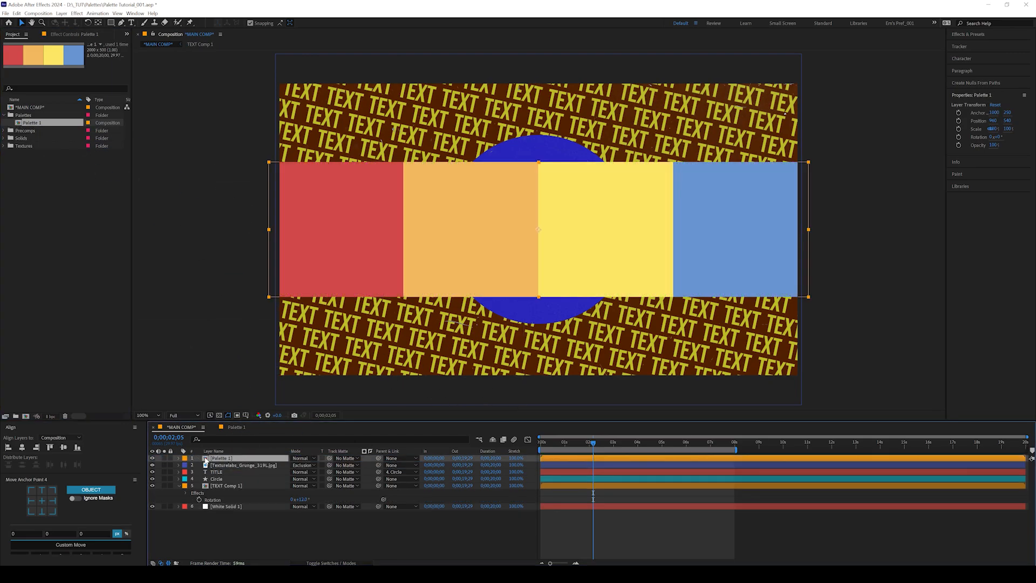
key(s)
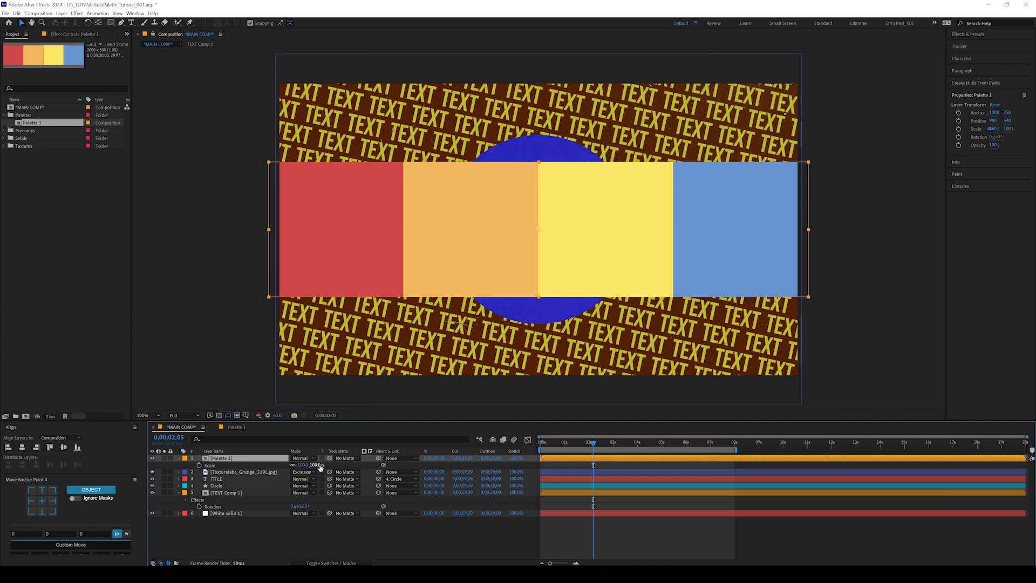
drag(320, 467, 233, 487)
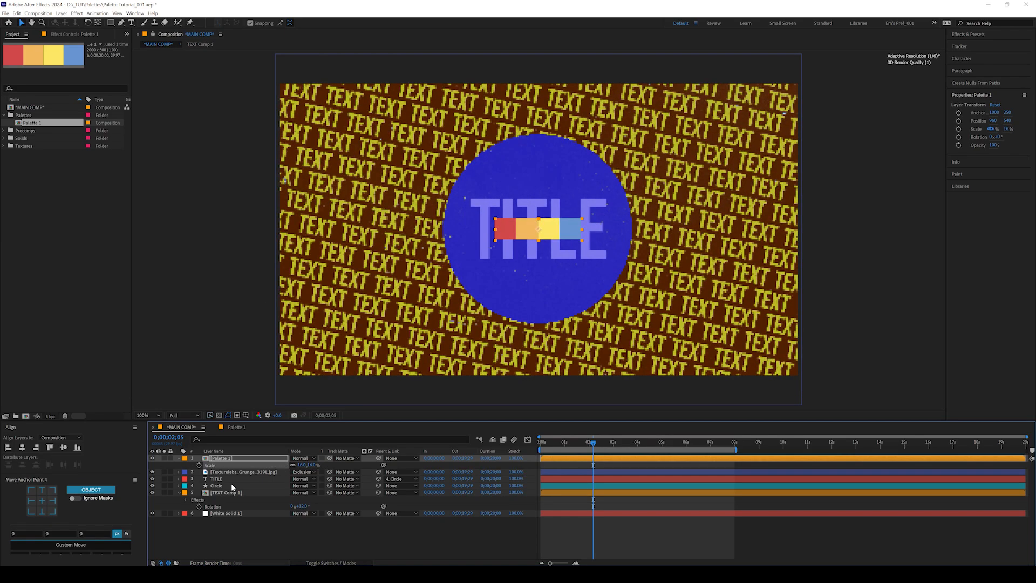
Step: Align the Palette 1 layer to the top-left corner of MAIN COMP and make it a guide layer
click(8, 448)
click(50, 447)
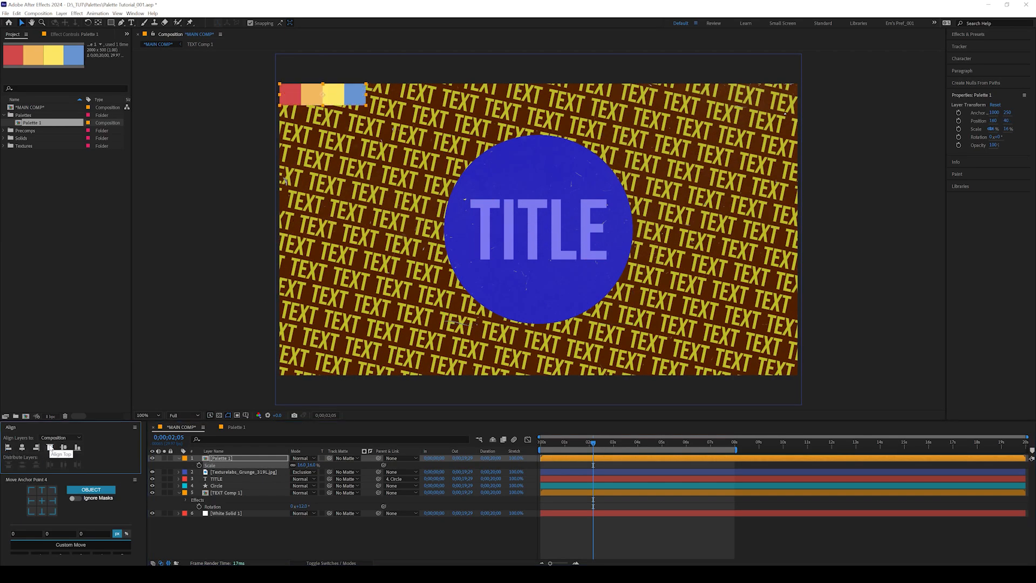
right_click(218, 460)
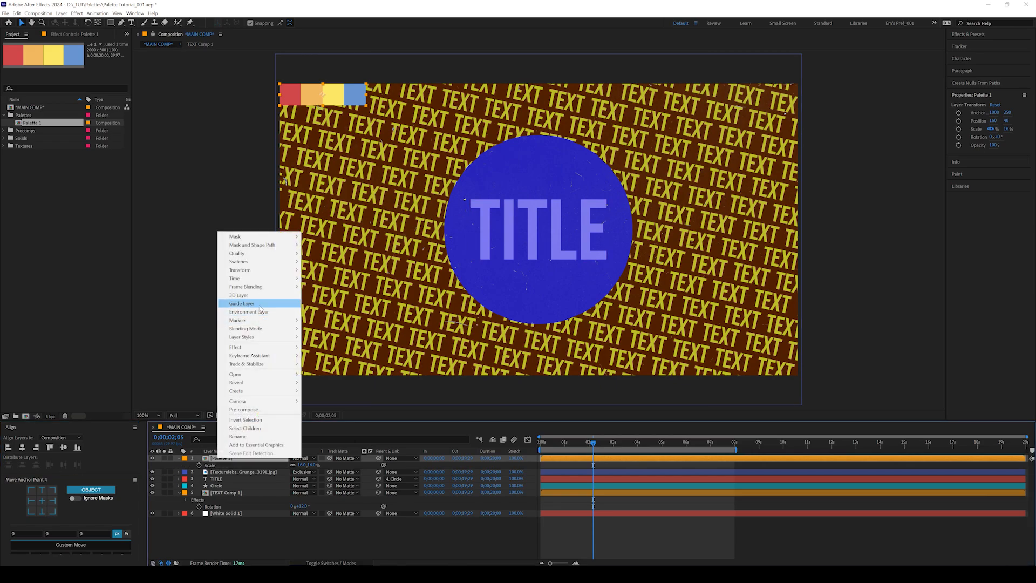
click(259, 304)
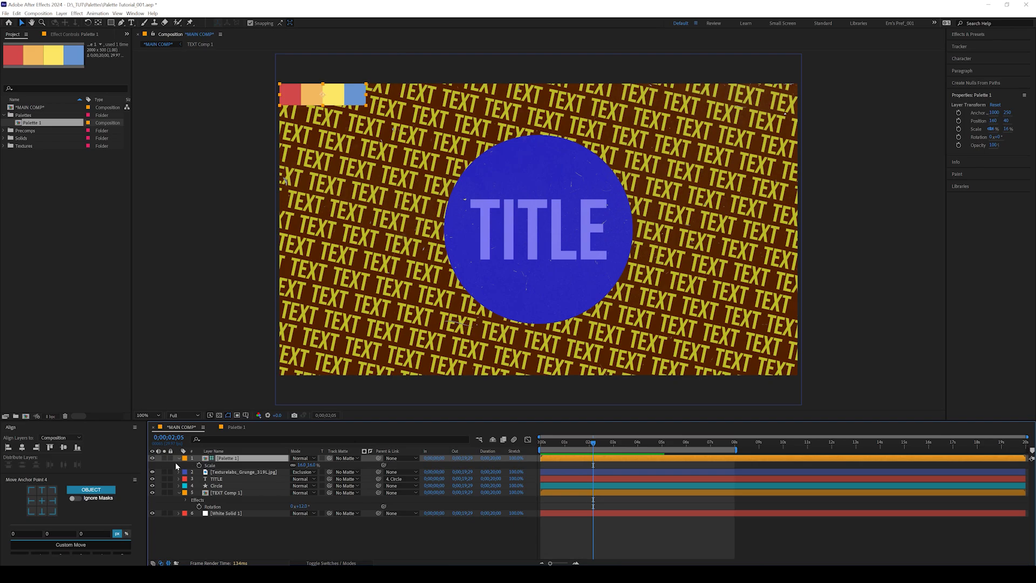
Step: Apply a Slider Control effect to the TITLE layer and set its slider to 1
click(974, 36)
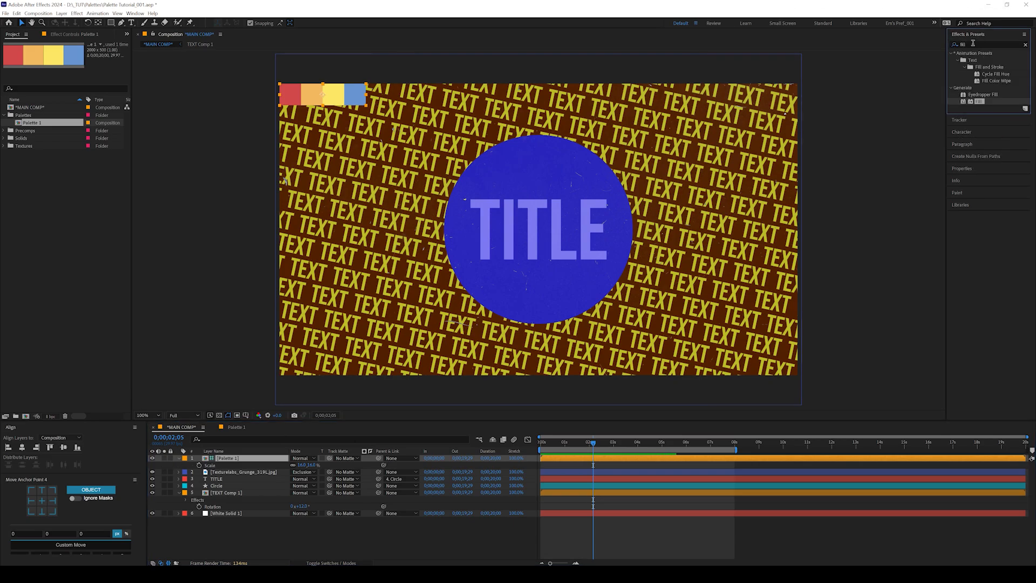
click(964, 44)
text(slider)
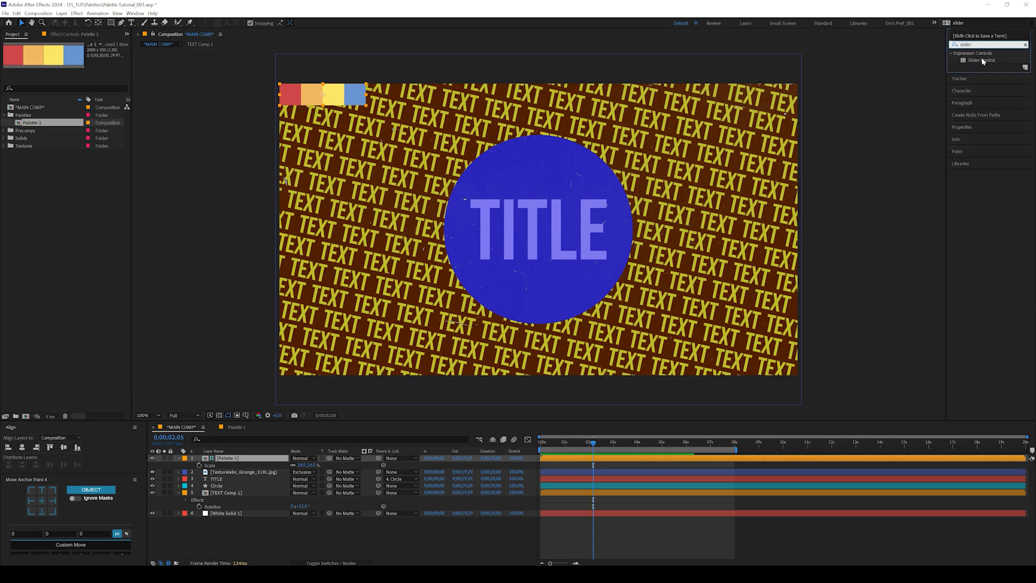
drag(982, 61, 227, 479)
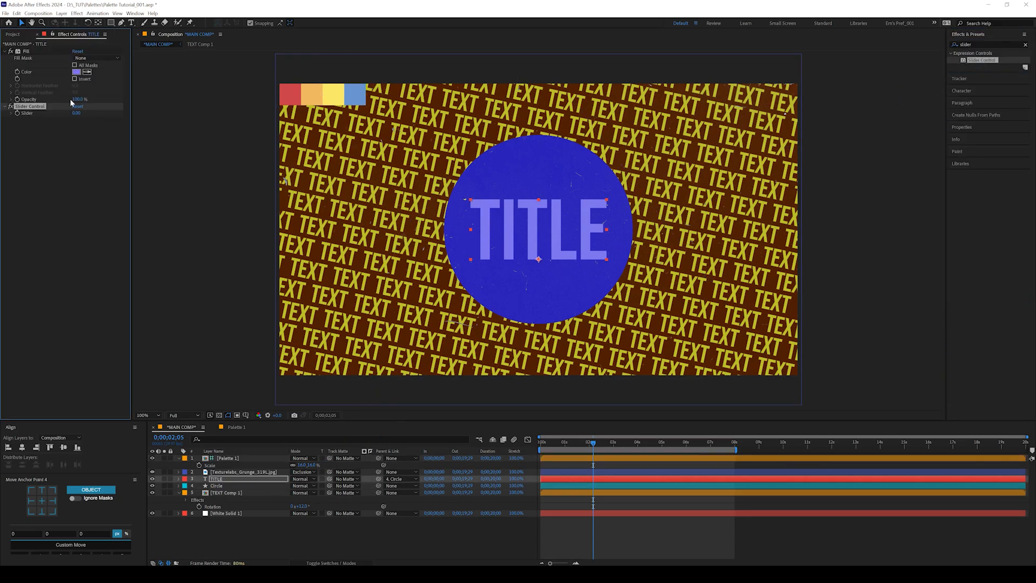
click(76, 113)
text(1)
key(Return)
Step: Apply a Slider Control effect to the Circle layer and set its slider to 2
click(217, 486)
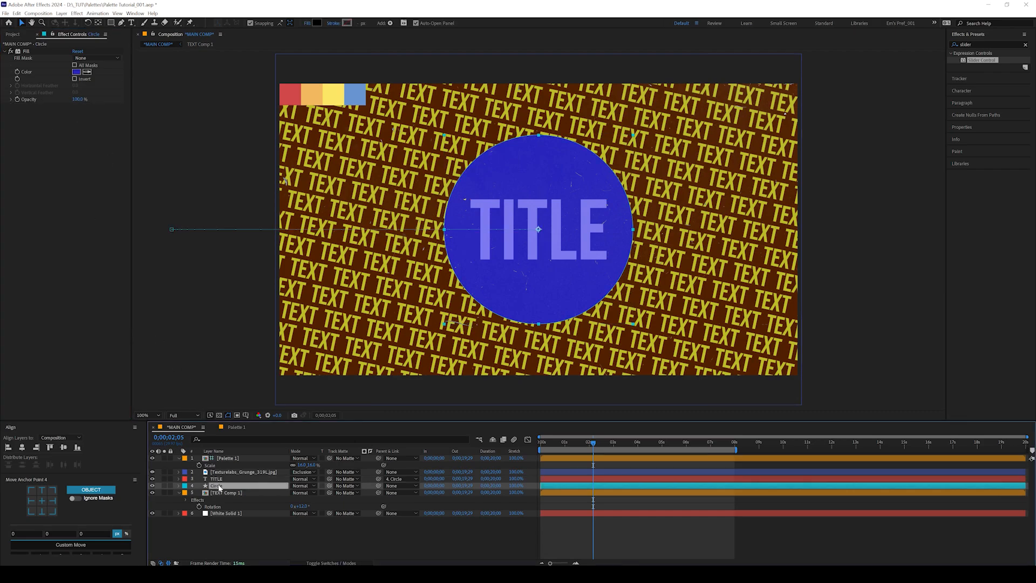
key(ctrl+alt+shift+e)
click(76, 112)
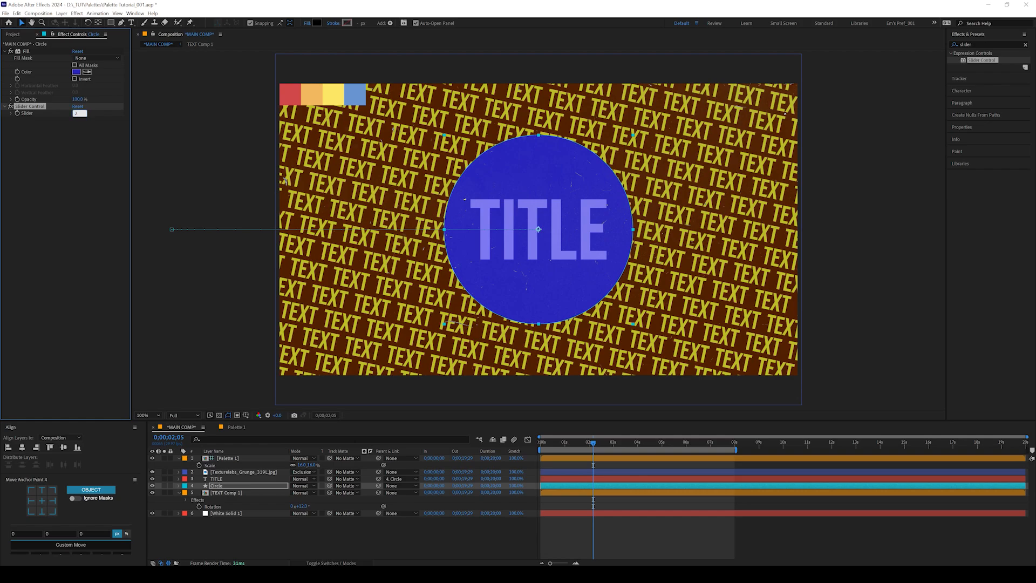
text(2)
key(Return)
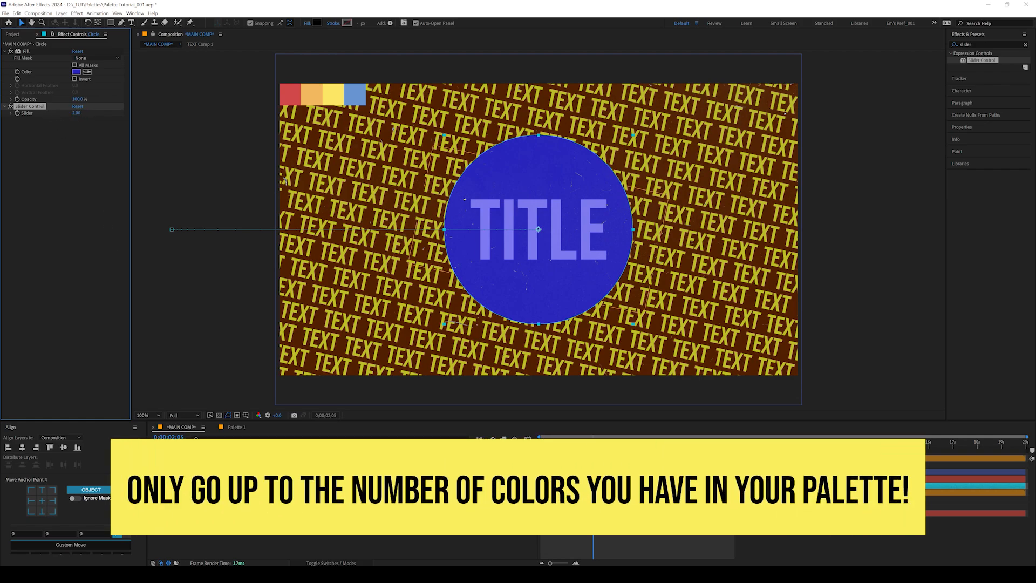
Step: Apply a Slider Control effect to the TEXT Comp 1 layer and set its slider to 3
click(218, 493)
key(ctrl+alt+shift+e)
click(77, 192)
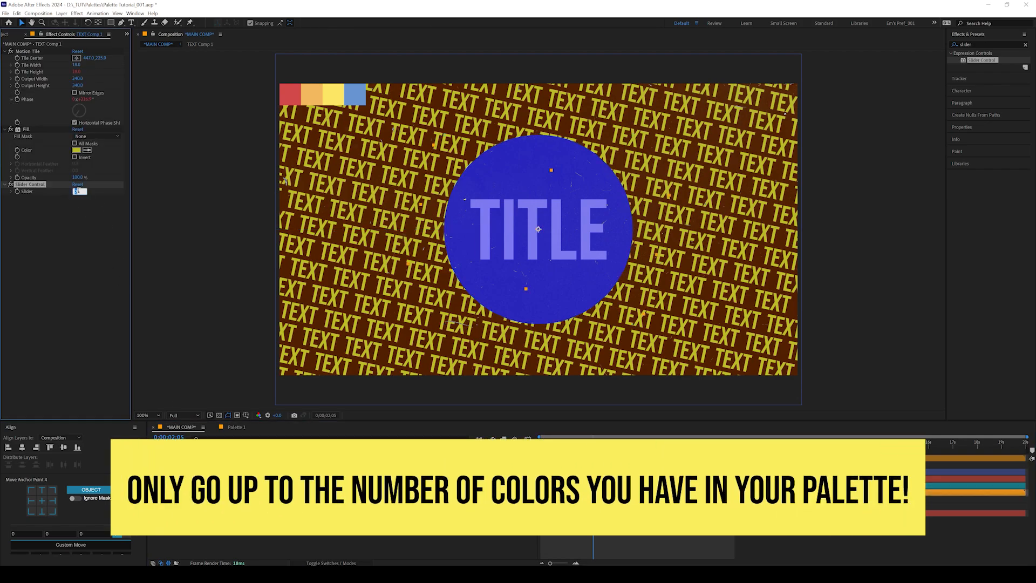
text(3)
key(Return)
Step: Apply a Slider Control effect to the White Solid 1 layer and set its slider to 4
click(217, 513)
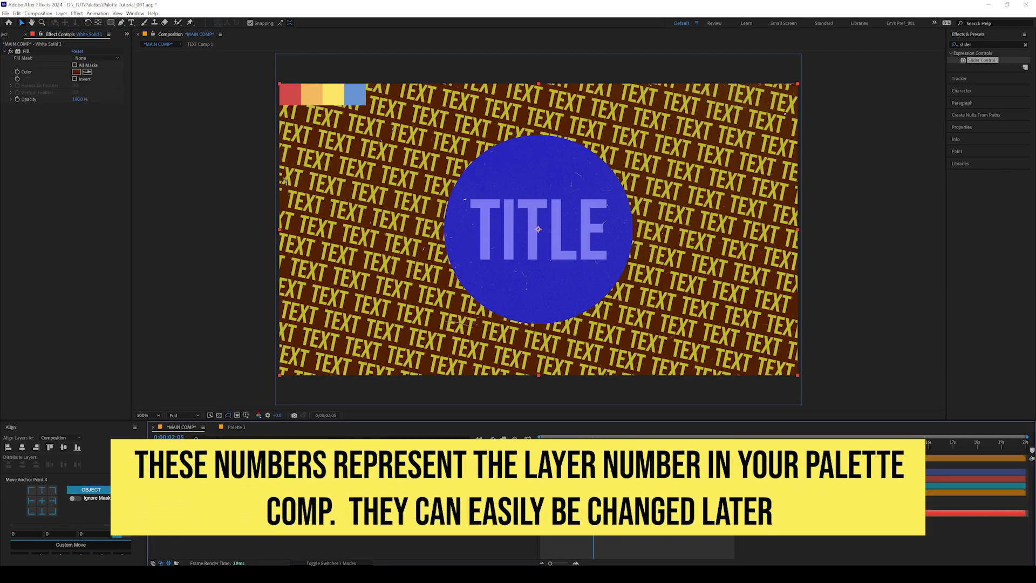
key(ctrl+alt+shift+e)
click(79, 113)
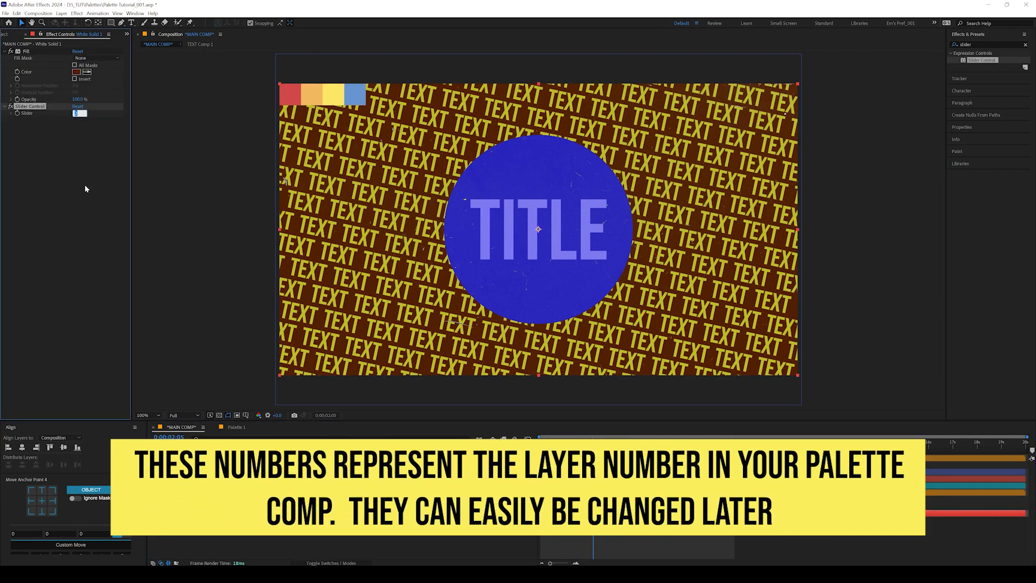
text(4)
key(Return)
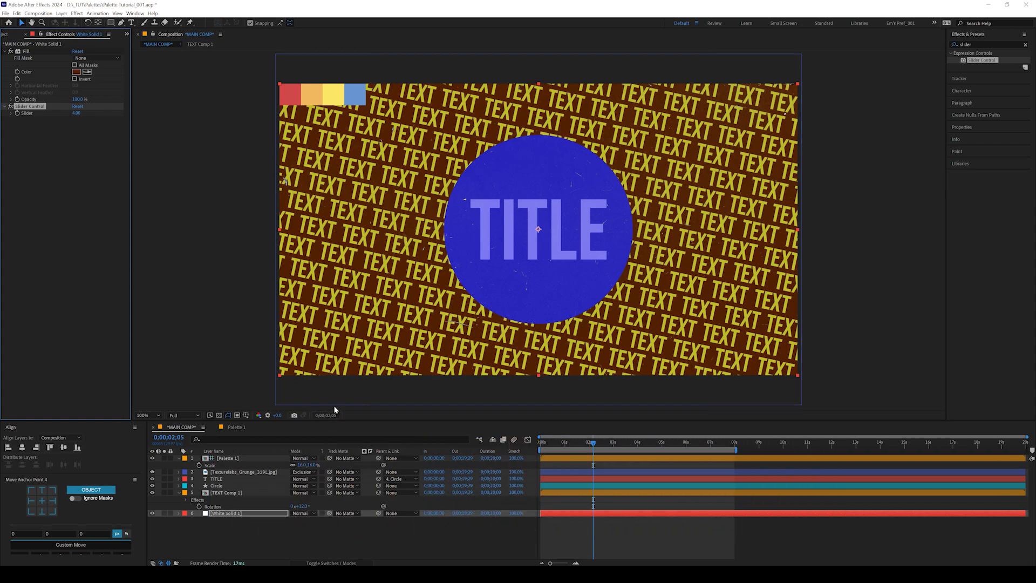
Step: Start an expression on the TITLE layer's Fill color with the line c = thisComp.layer(1).name;
click(224, 478)
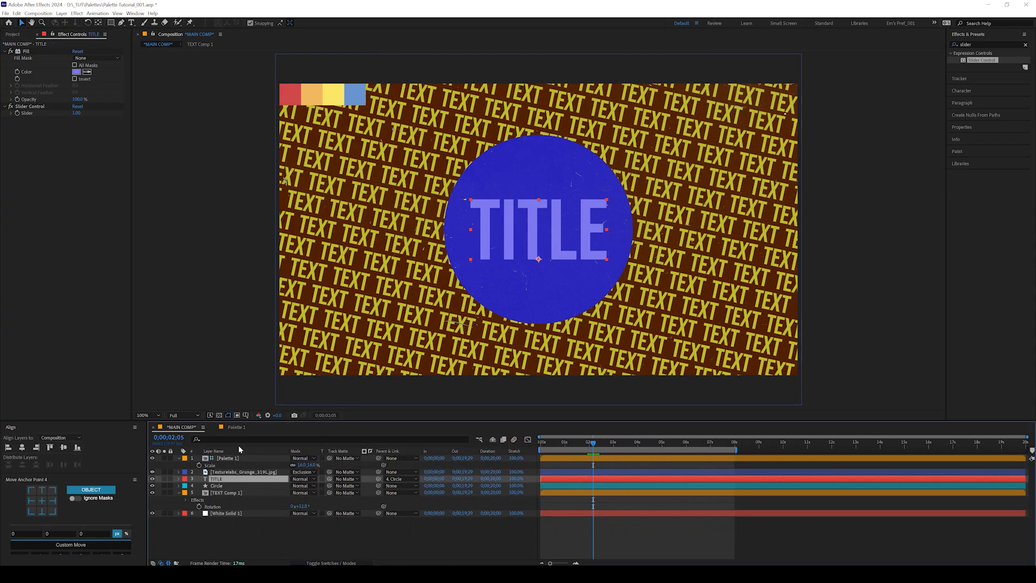
alt+click(18, 73)
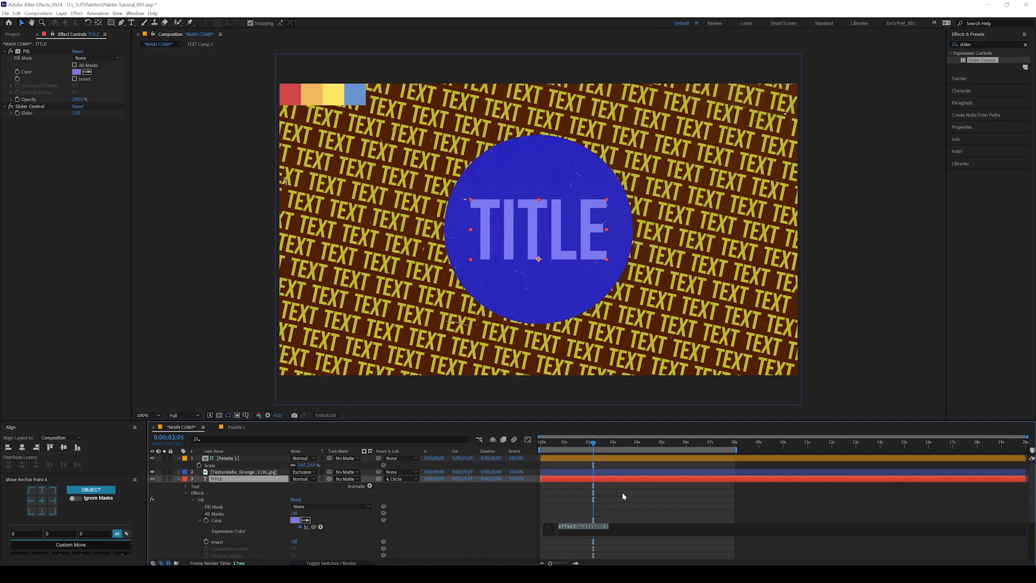
text(c)
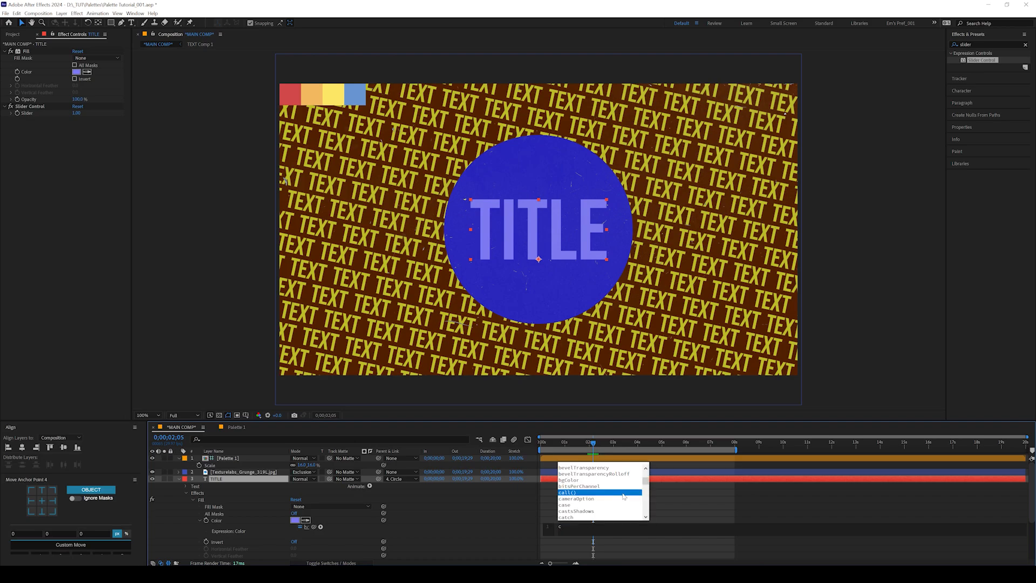
text( =)
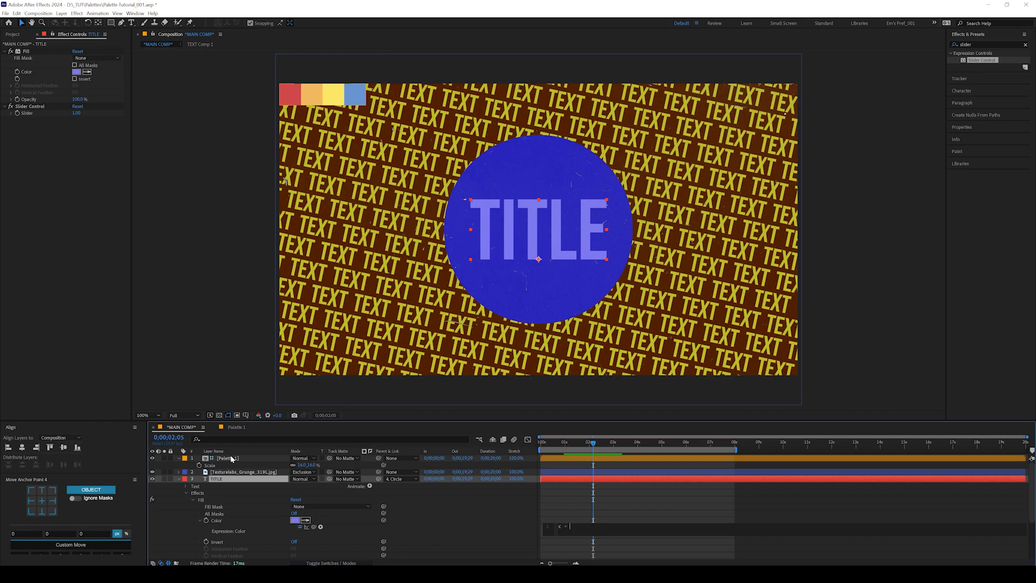
text(thisComp)
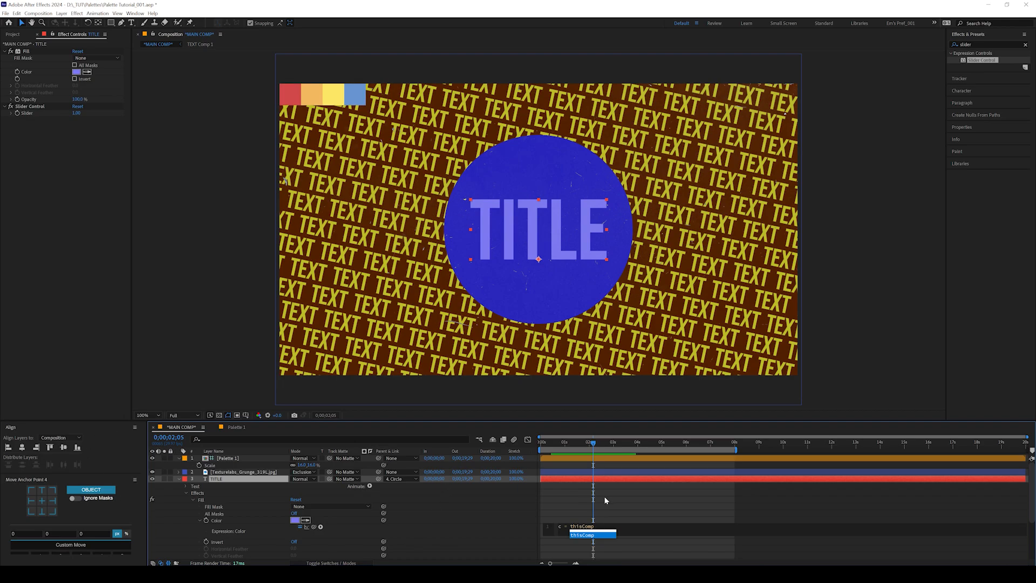
text(.layer)
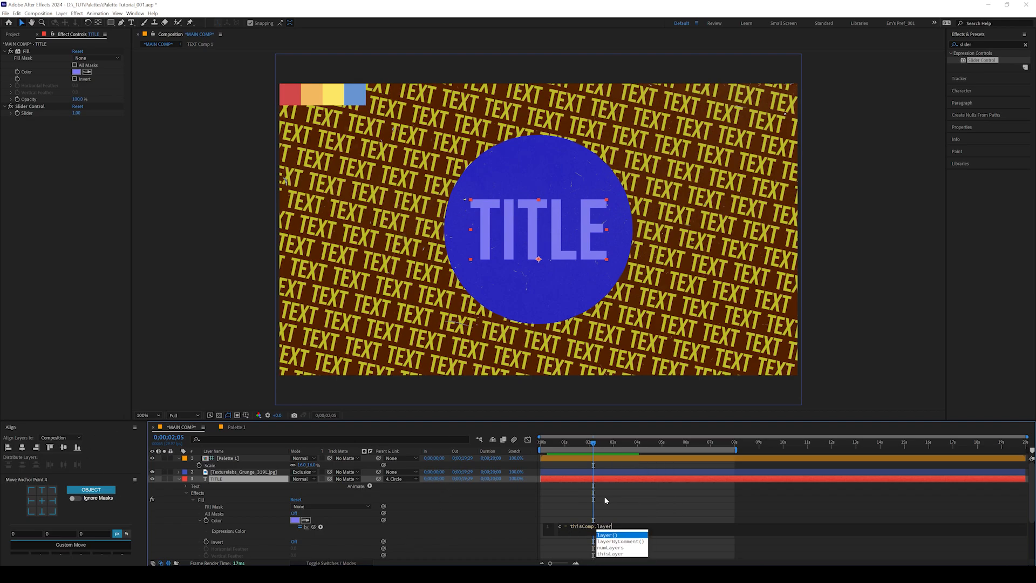
text((1)
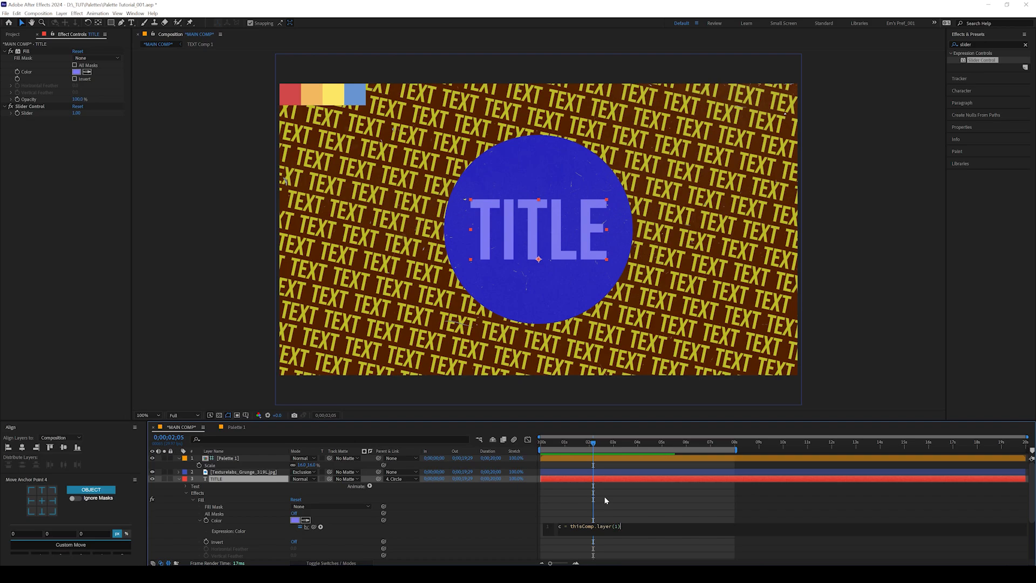
text(.name)
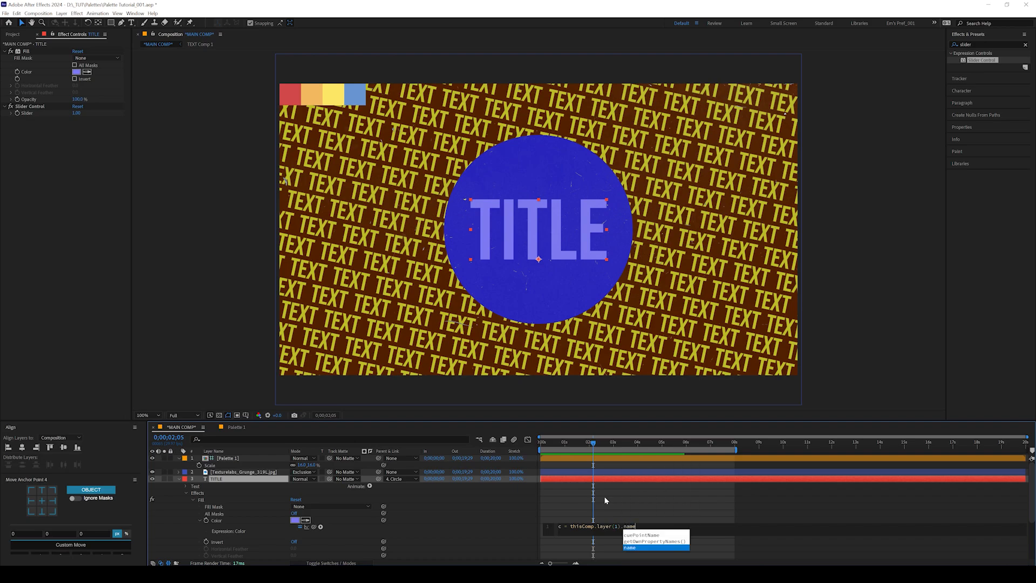
text(;)
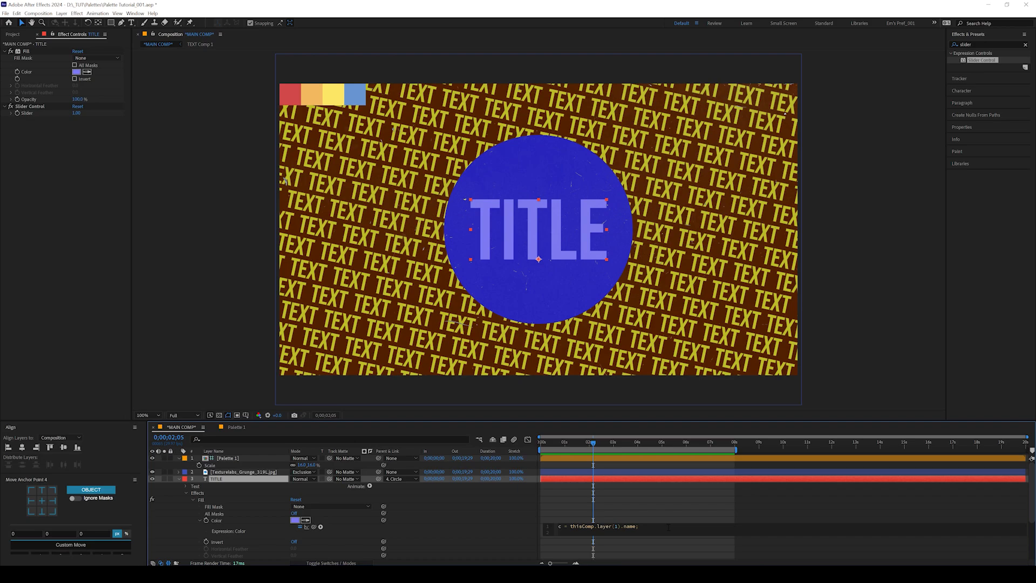
Step: Add a second expression line that assigns s to the TITLE layer's Slider Control value, ending with a semicolon
text(s =)
drag(313, 526, 34, 114)
text(;)
key(Return)
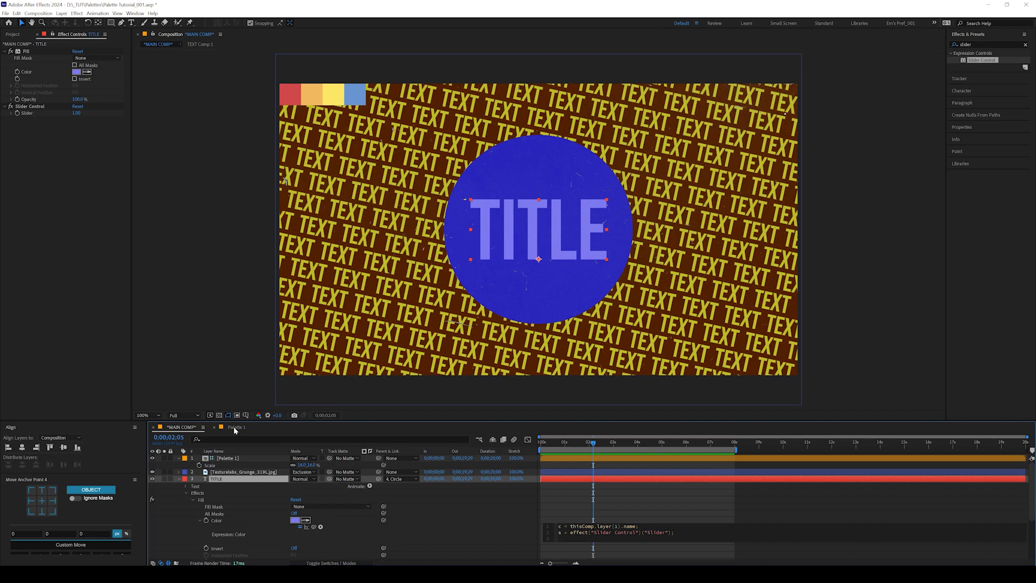
Step: Dock the Palette 1 timeline above the MAIN COMP timeline and filter its properties by color to reach the Blue layer's Fill 1 color
drag(236, 431, 230, 417)
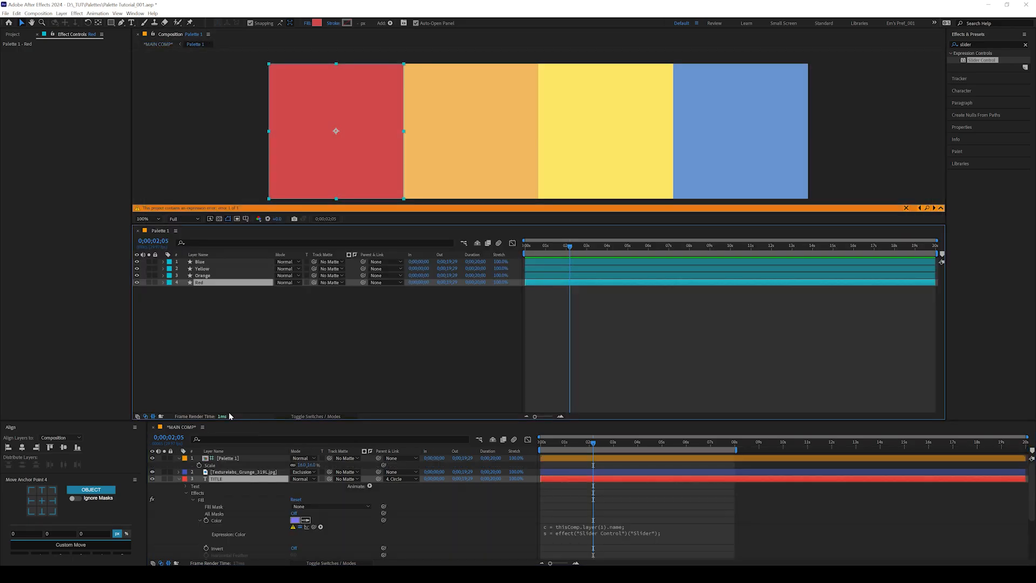
drag(257, 226, 256, 326)
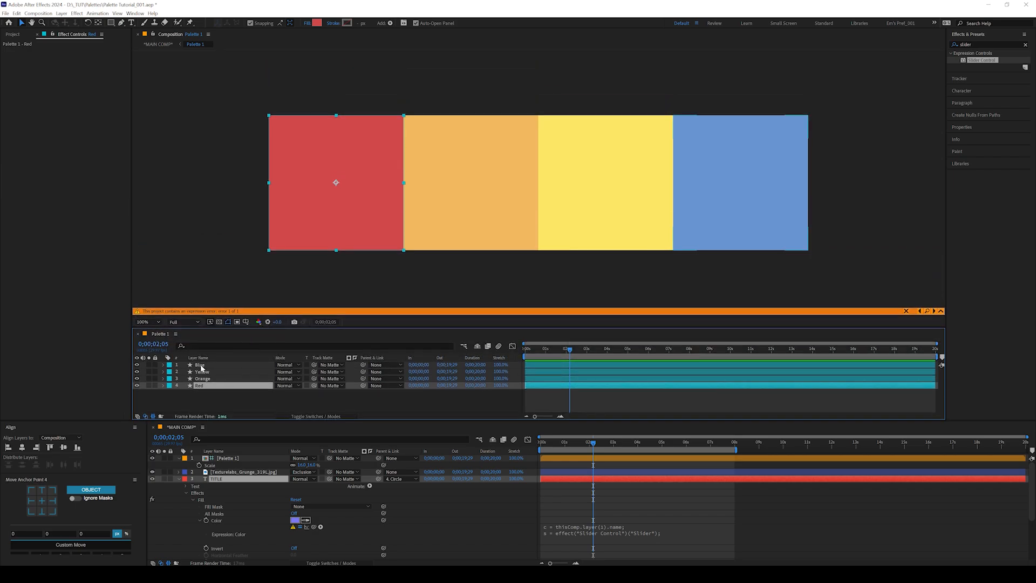
click(201, 366)
click(194, 346)
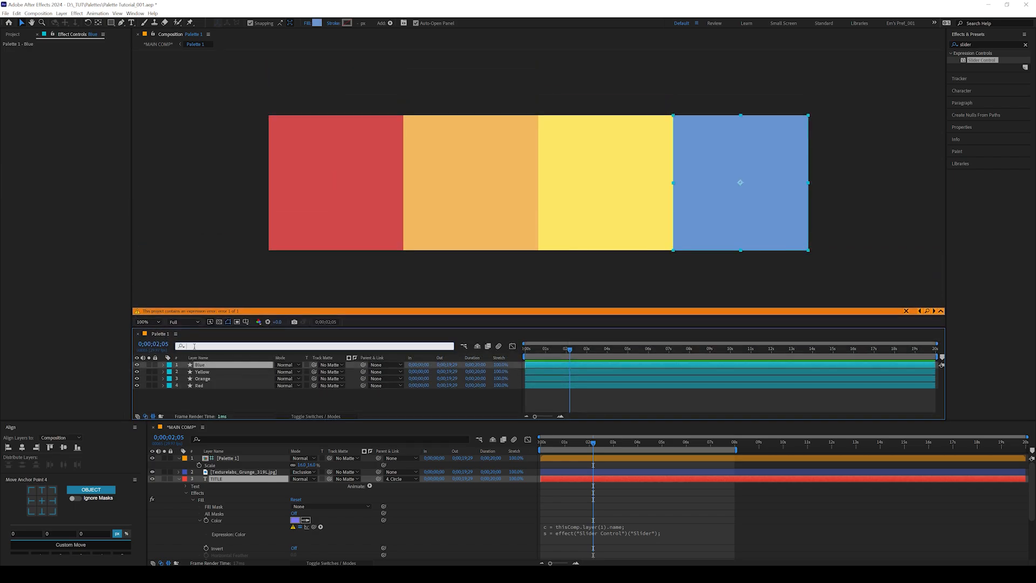
text(color)
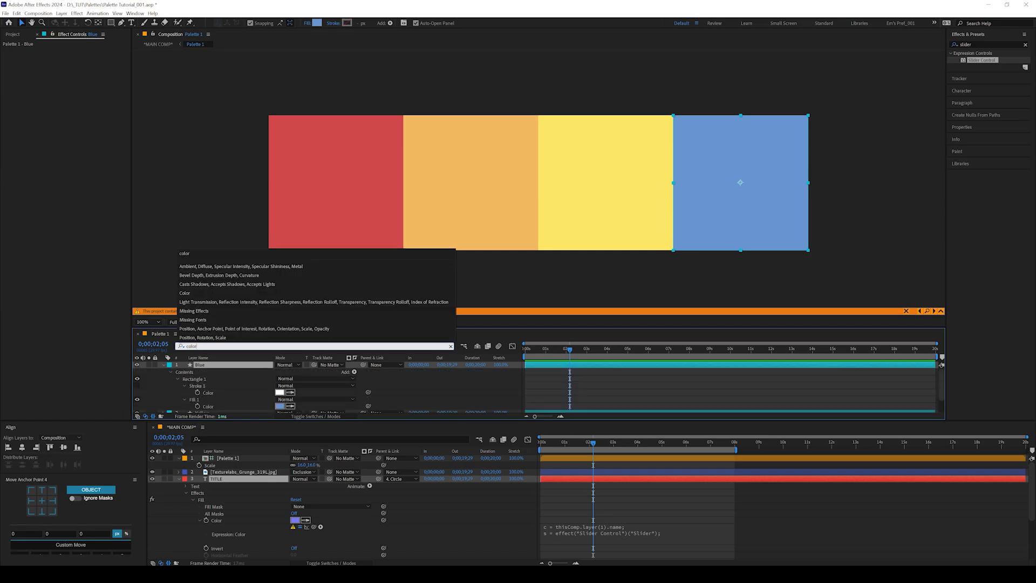
click(214, 408)
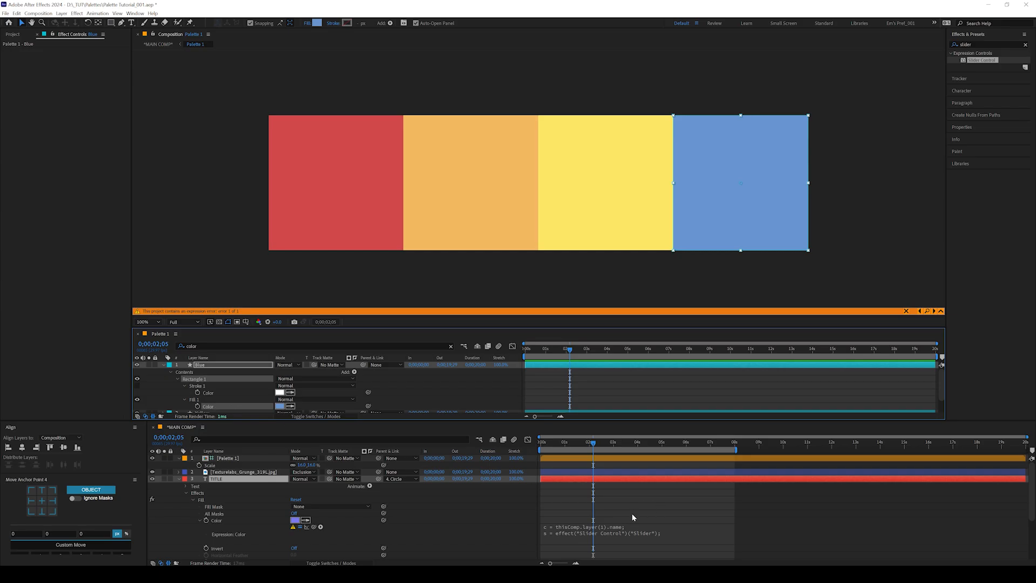
Step: Add a third expression line linked to the Blue layer's Fill 1 color, replacing "Palette 1" with c and "Blue" with s
click(667, 537)
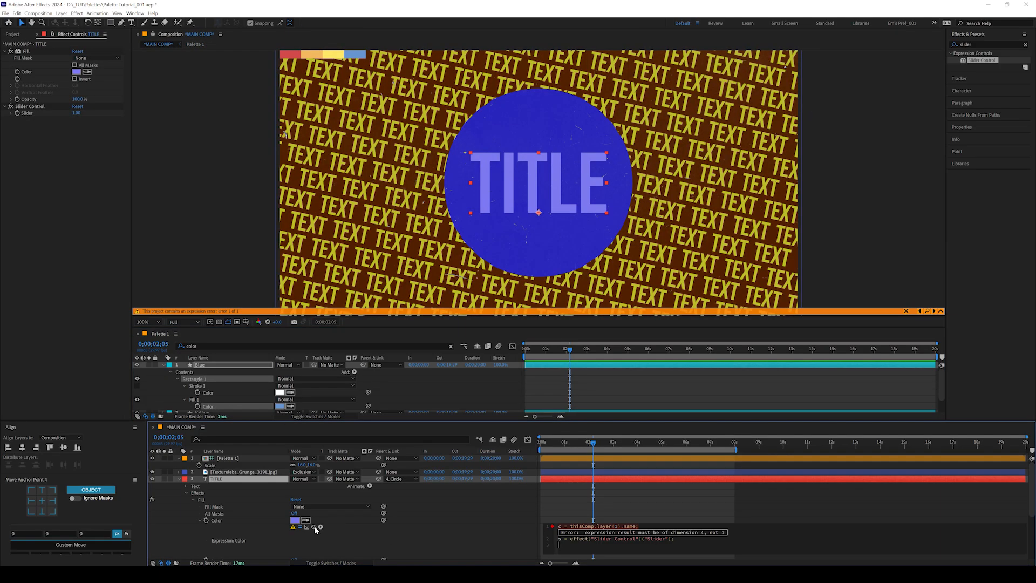
drag(316, 530, 218, 391)
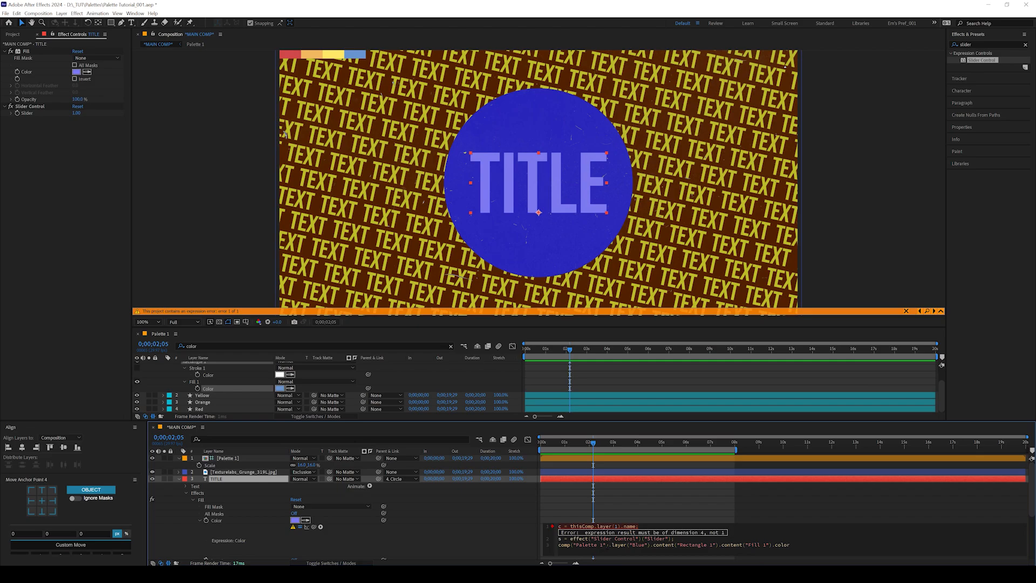
drag(606, 546, 573, 545)
text(c)
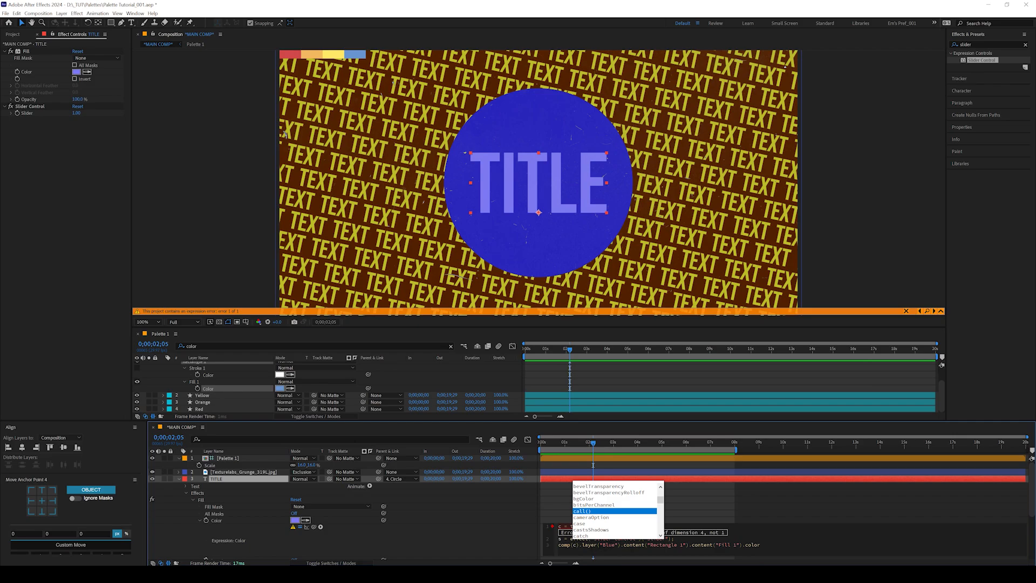
key(Escape)
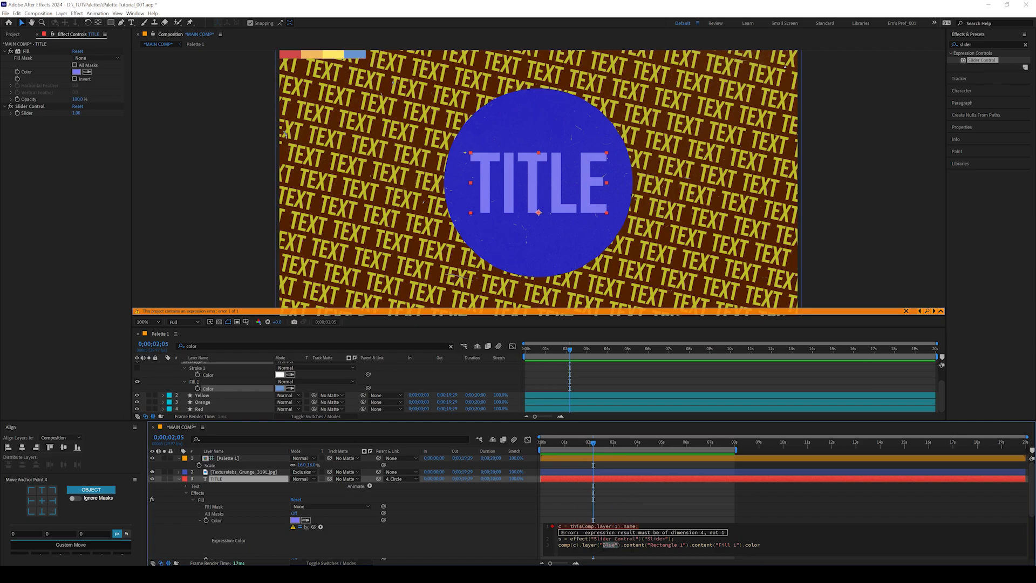
drag(600, 545, 613, 546)
text(s)
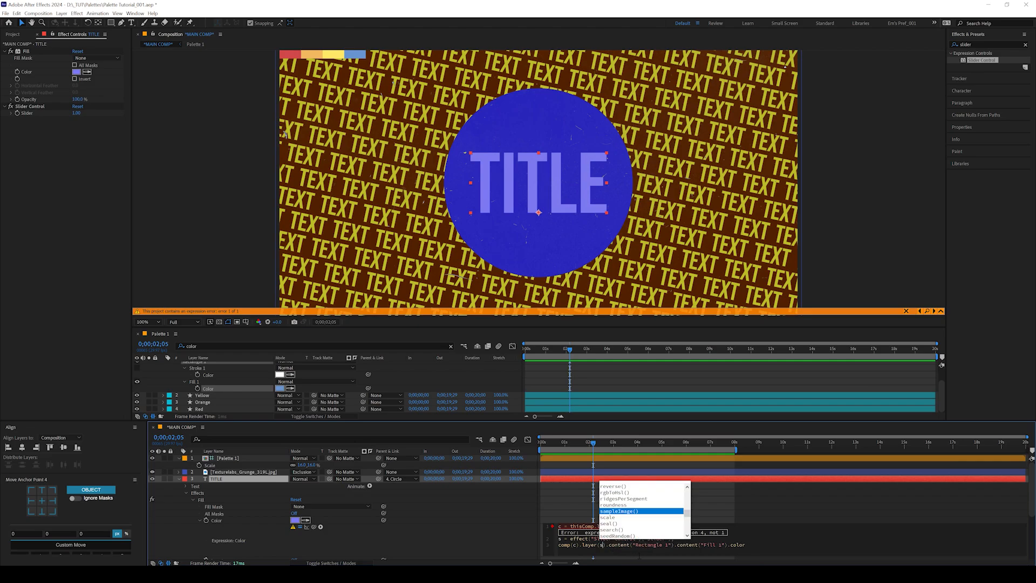
key(Escape)
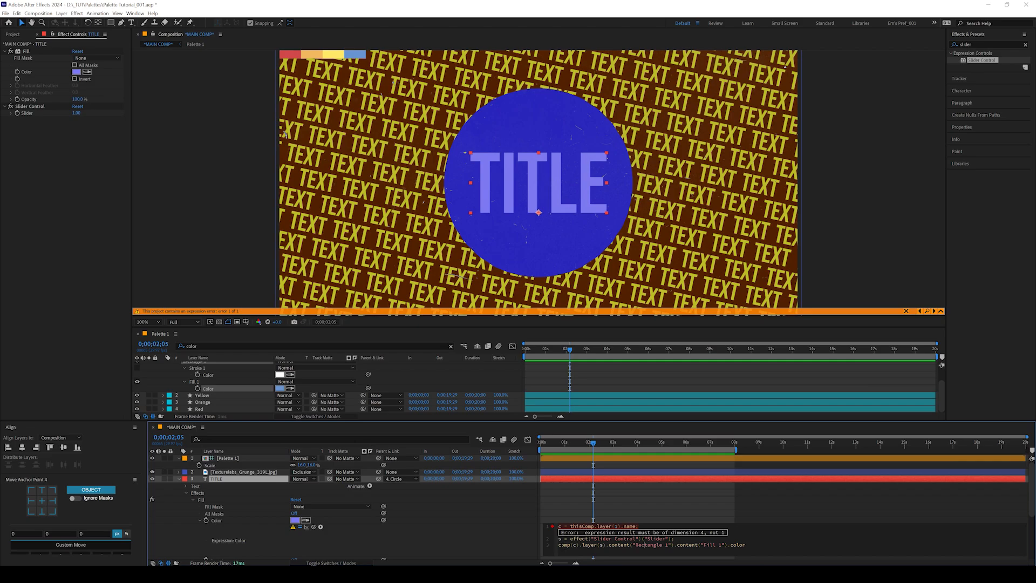
drag(561, 545, 577, 545)
scroll(219, 383, up, 1)
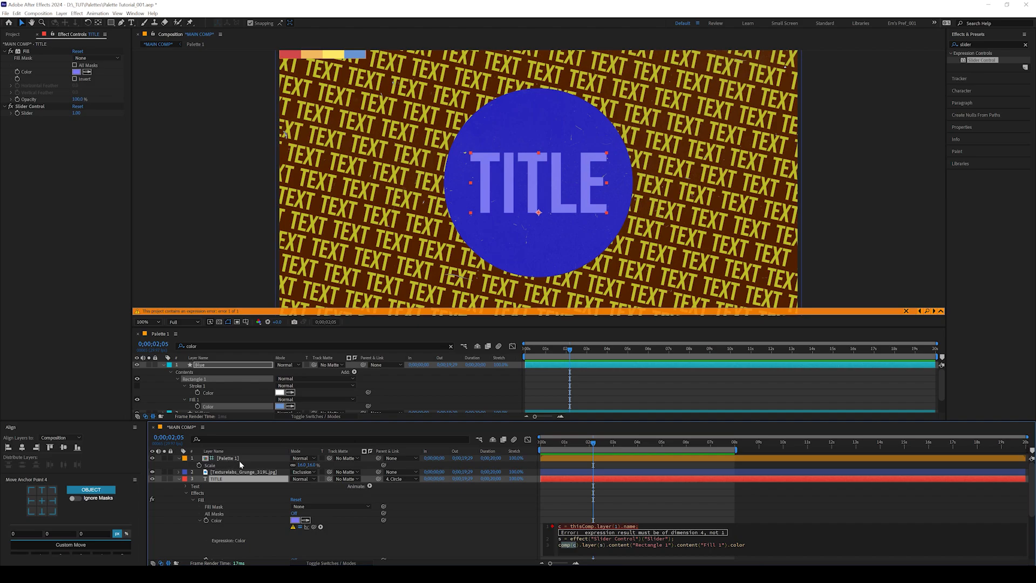
Step: Complete and apply the three-line palette expression on the TITLE layer's Fill color, then collapse the layer's properties
click(754, 544)
click(491, 535)
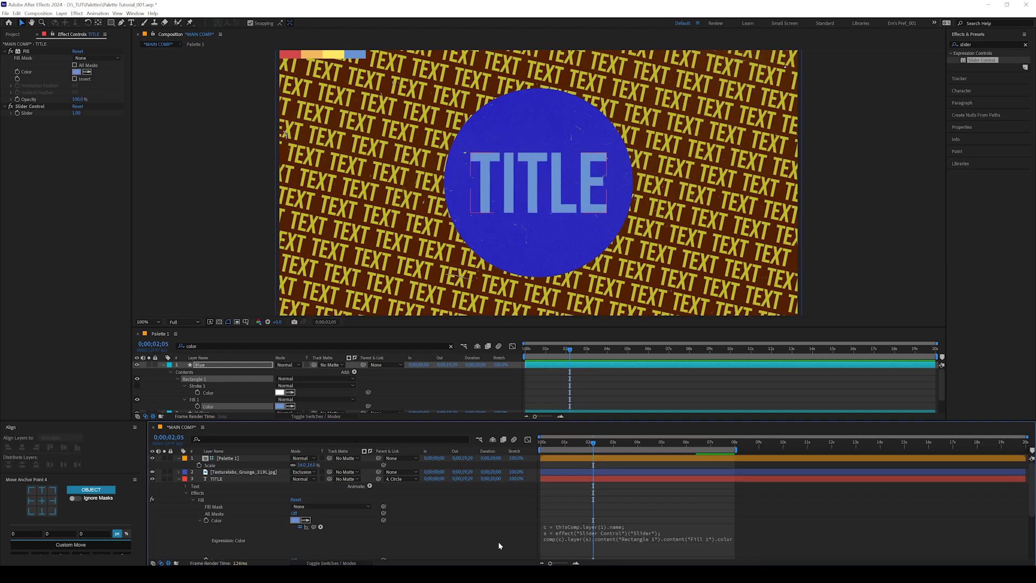
click(179, 480)
Step: Paste the TITLE layer's palette expression into the Circle layer's Fill color and apply it
click(221, 487)
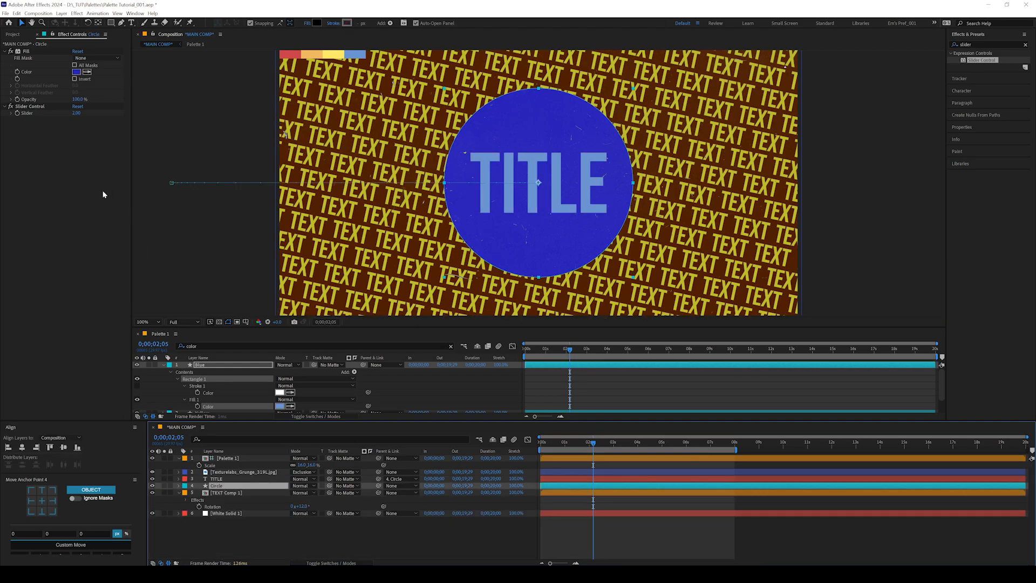
alt+click(18, 72)
key(ctrl+v)
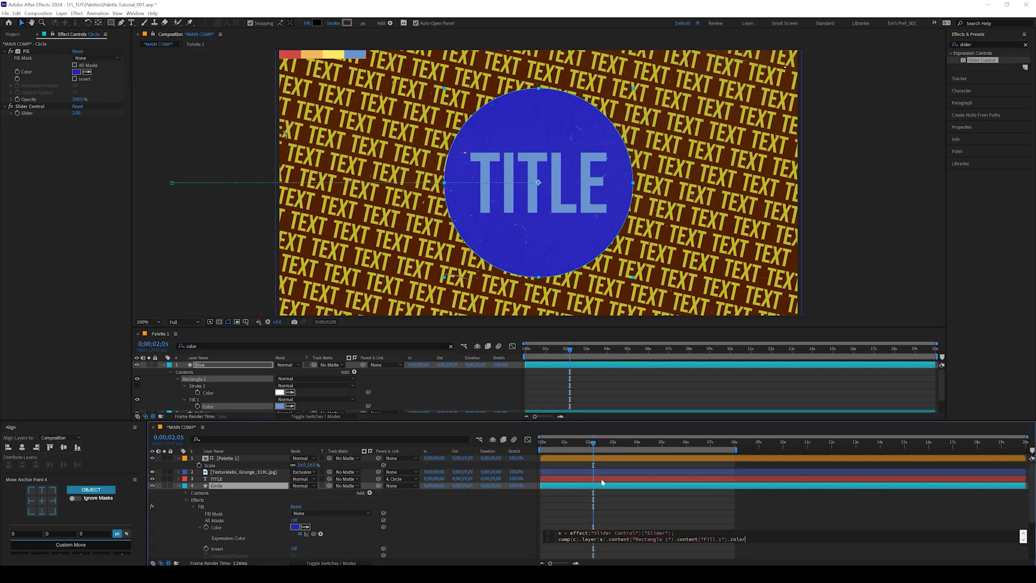
click(480, 508)
Step: Apply the same palette expression to the TEXT Comp 1 layer's Fill color and collapse the Circle and TEXT Comp 1 properties
scroll(224, 488, down, 3)
click(227, 534)
alt+click(17, 150)
text(c = thisComp.layer(1).name; s = effect("Slider Control")("Slider"); comp(c).layer(s).content("Rectangle 1").content("Fill 1").color)
click(243, 502)
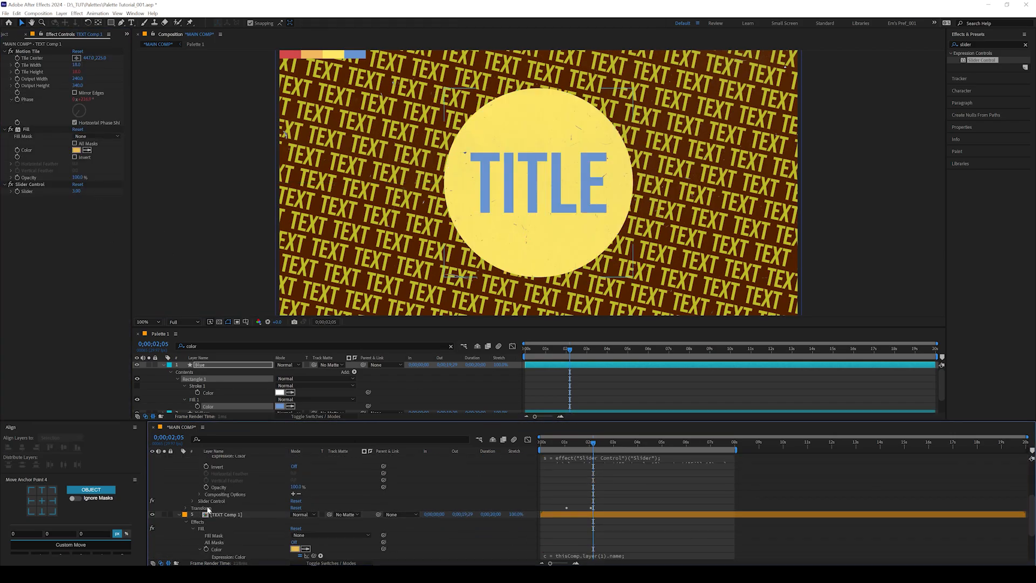
scroll(208, 509, up, 4)
click(179, 486)
click(179, 493)
Step: Paste the palette expression into the White Solid 1 layer's Fill color, apply it and collapse the layer's properties
click(221, 500)
alt+click(18, 72)
key(ctrl+v)
click(226, 509)
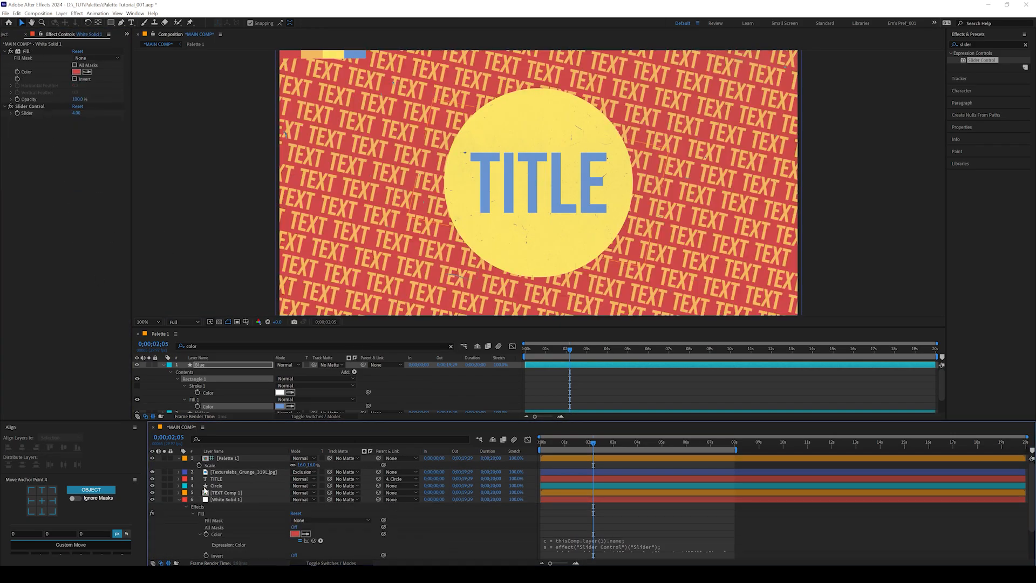
click(179, 499)
Step: Dock the Palette 1 timeline back beside the MAIN COMP timeline and lock the composition viewer to MAIN COMP
drag(157, 332, 233, 450)
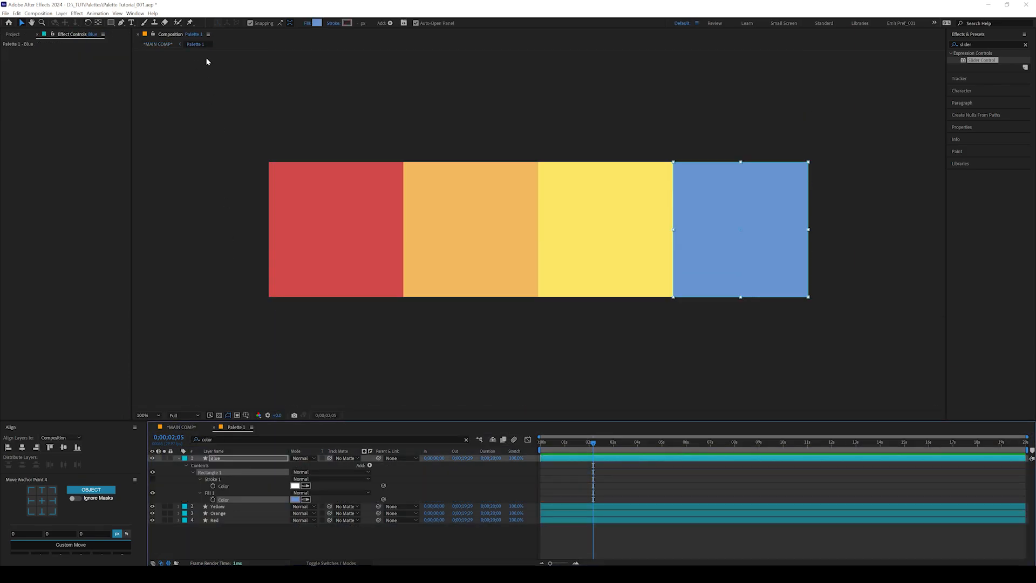
click(180, 428)
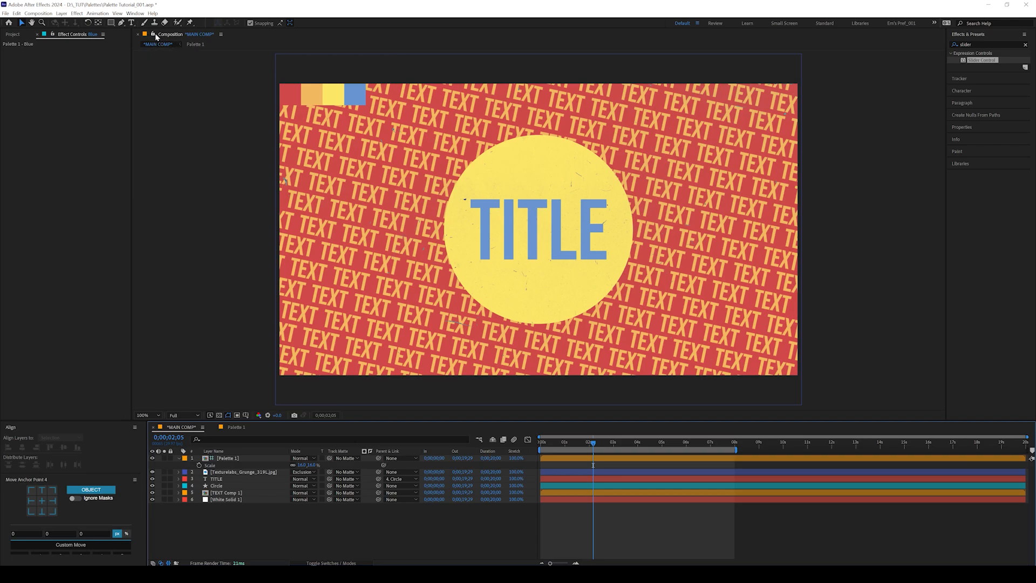
click(236, 427)
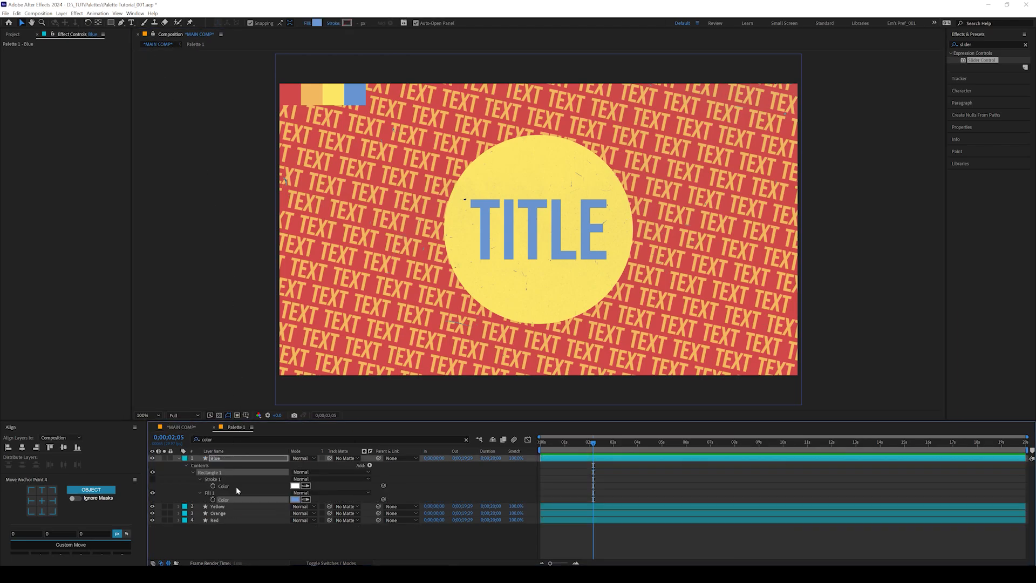
Step: Collapse the Blue layer and reorder the Palette 1 layers to Red, Orange, Blue, Yellow
click(179, 459)
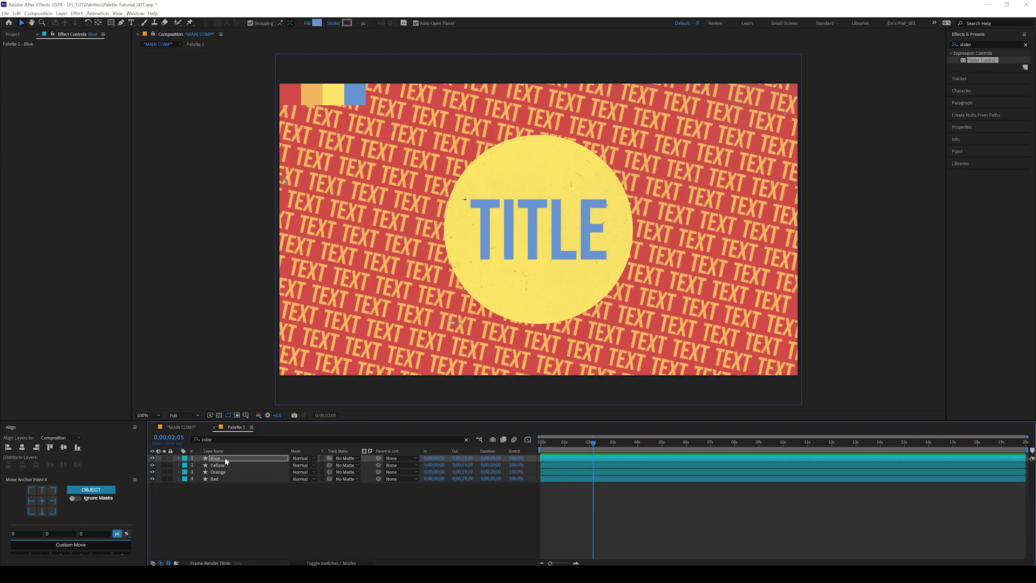
mouse_move(225, 458)
mouse_down()
mouse_move(231, 476)
mouse_move(221, 464)
mouse_move(216, 481)
mouse_move(219, 457)
mouse_up()
click(219, 464)
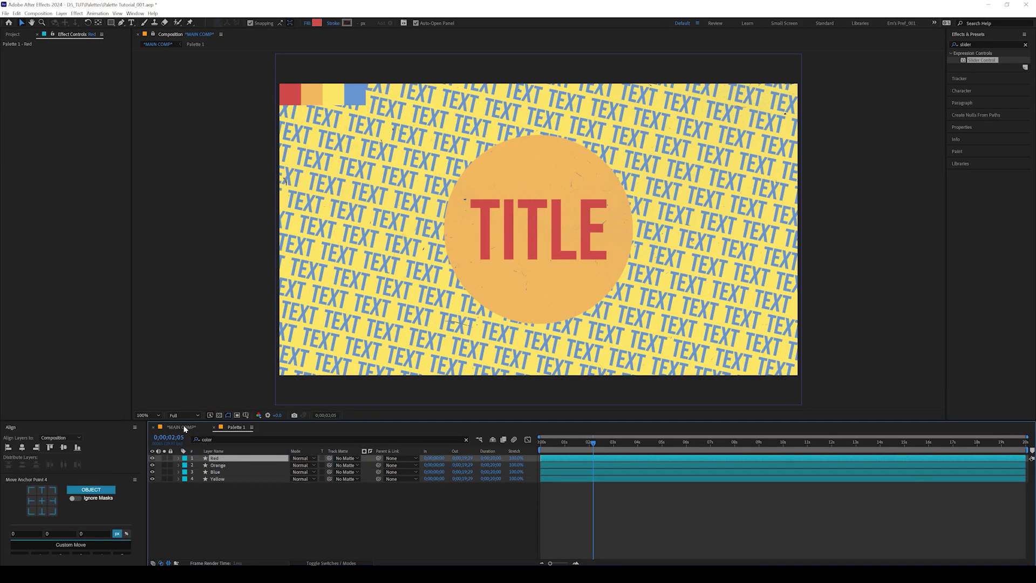
Step: In MAIN COMP, set the TITLE layer's Slider Control to 3 so it matches the TEXT Comp 1 layer's slider
click(183, 428)
click(506, 238)
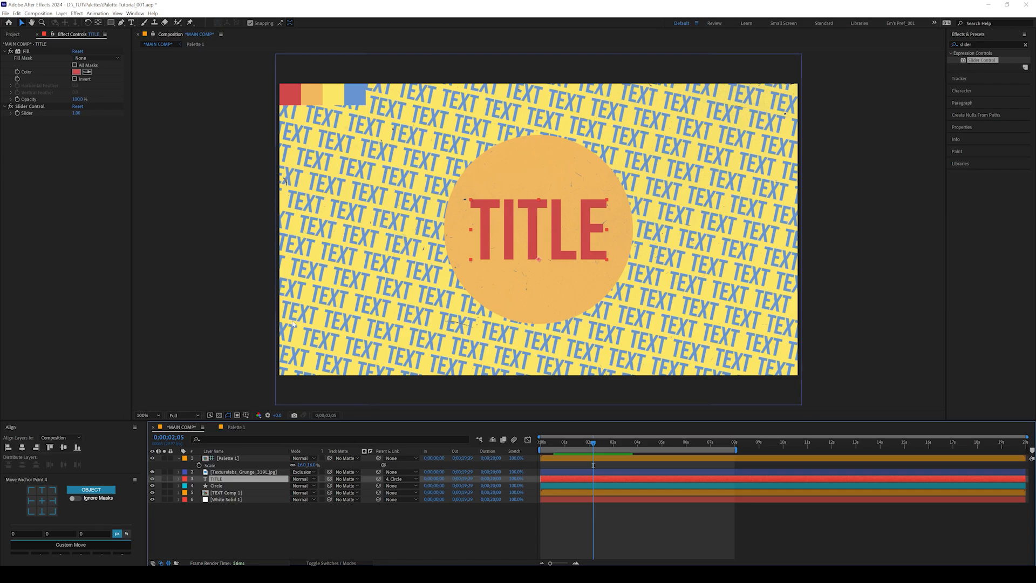
click(225, 493)
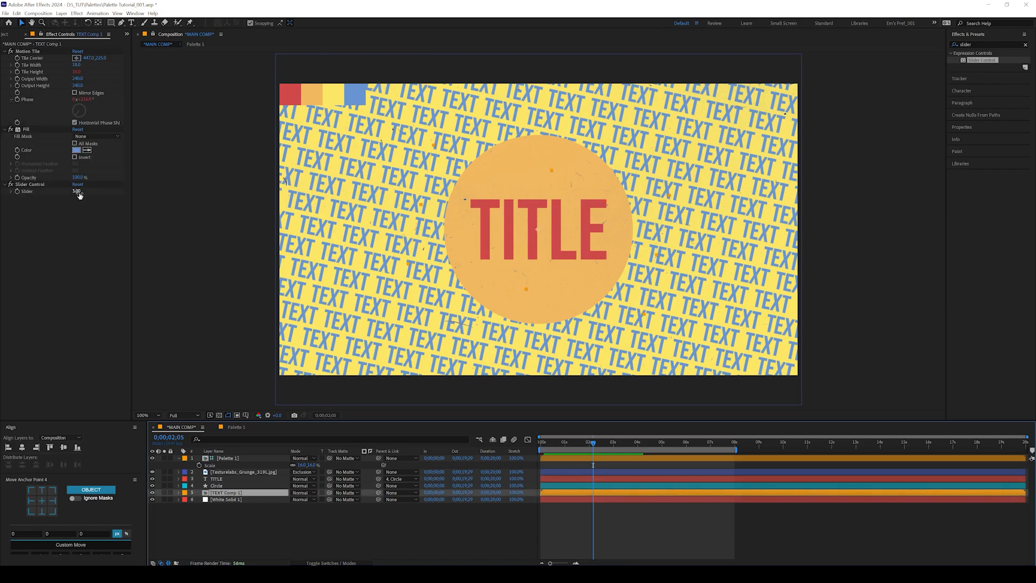
key(ctrl+Up)
key(ctrl+Up)
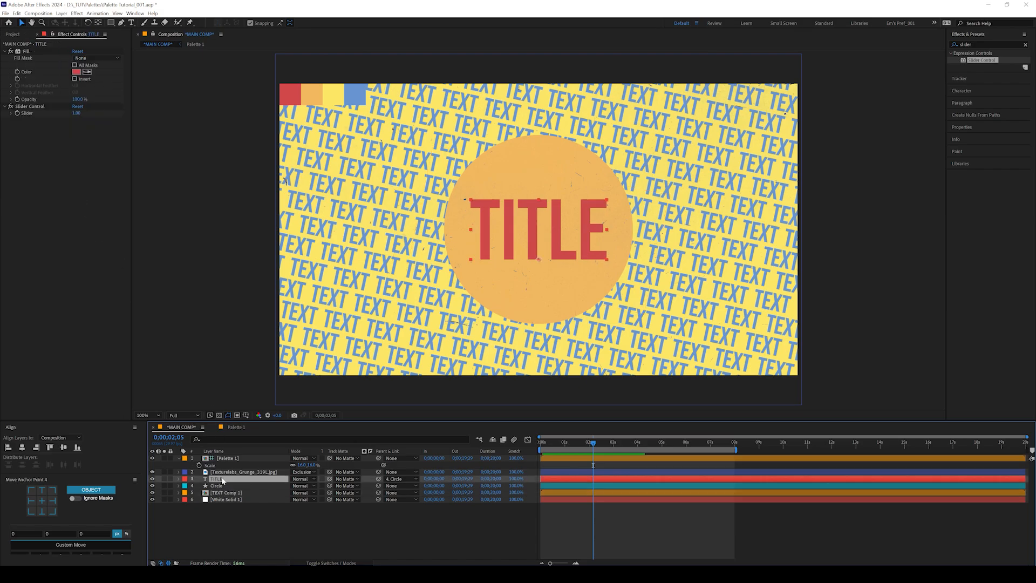
click(77, 112)
key(Return)
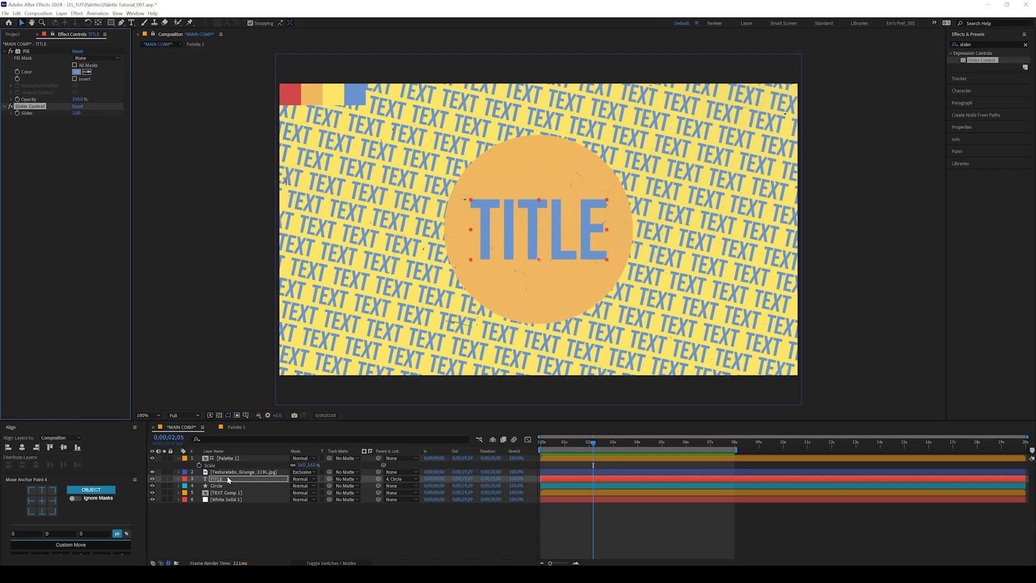
Step: Replace the Palette 1 layer in MAIN COMP with the Palette 2 composition
click(33, 130)
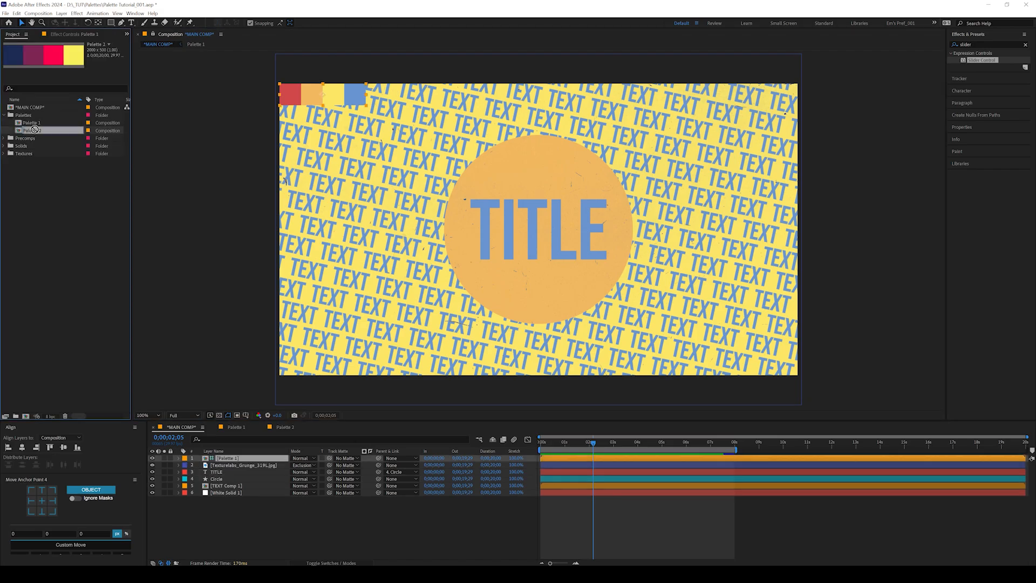
drag(34, 130, 228, 460)
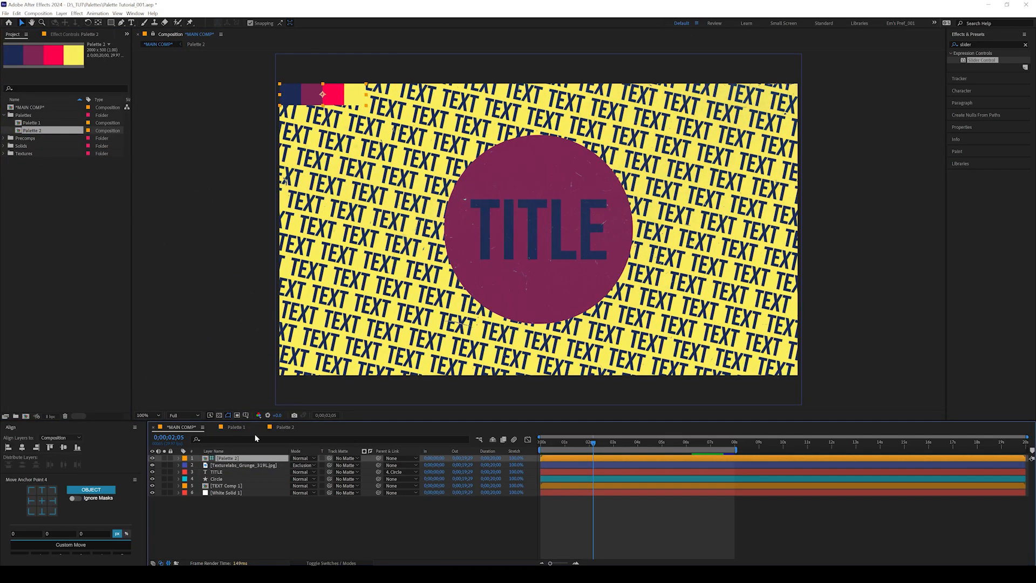
Step: Reorder Palette 2's layers so yellow colors the circle, purple both texts and pink the background, and return to MAIN COMP
click(276, 427)
drag(247, 473, 218, 455)
click(186, 427)
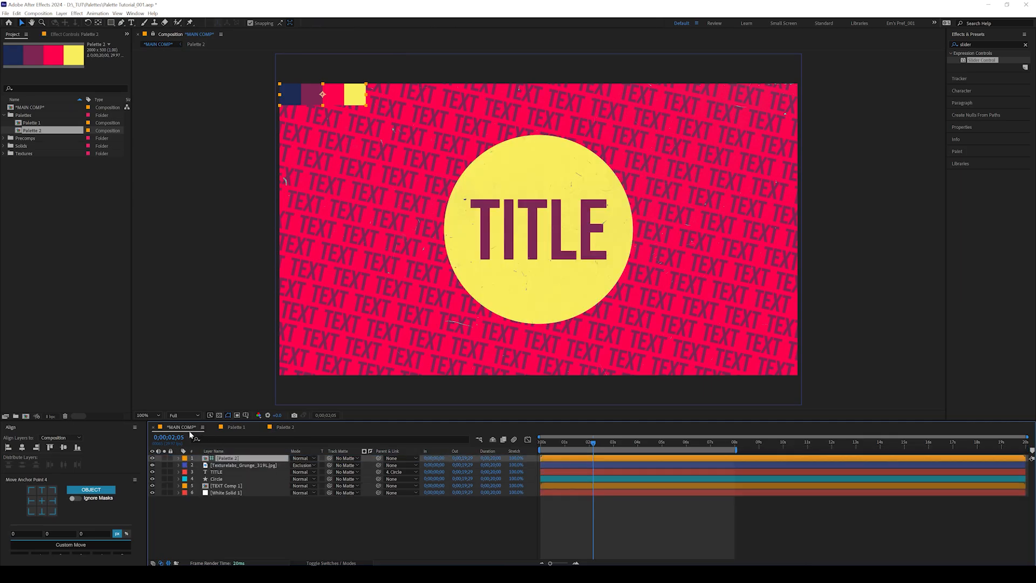